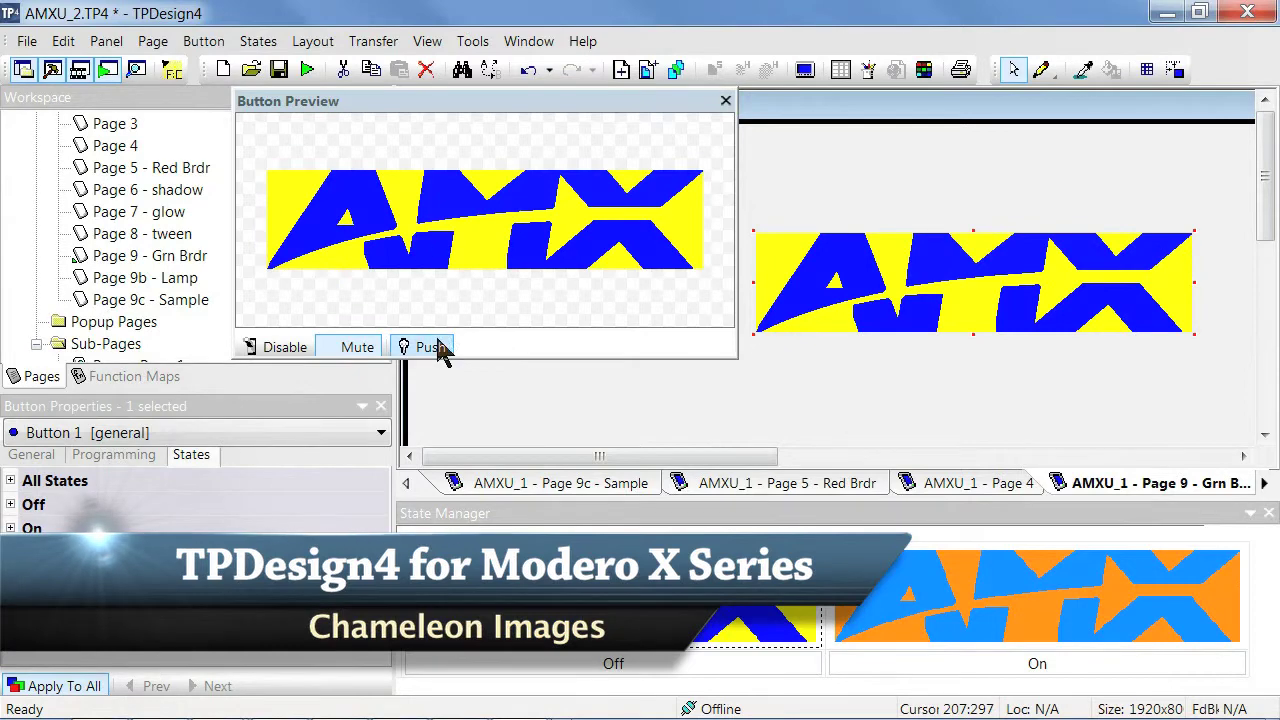
- Preview the button's pressed On state in TPDesign4 before moving to Fireworks
click(440, 348)
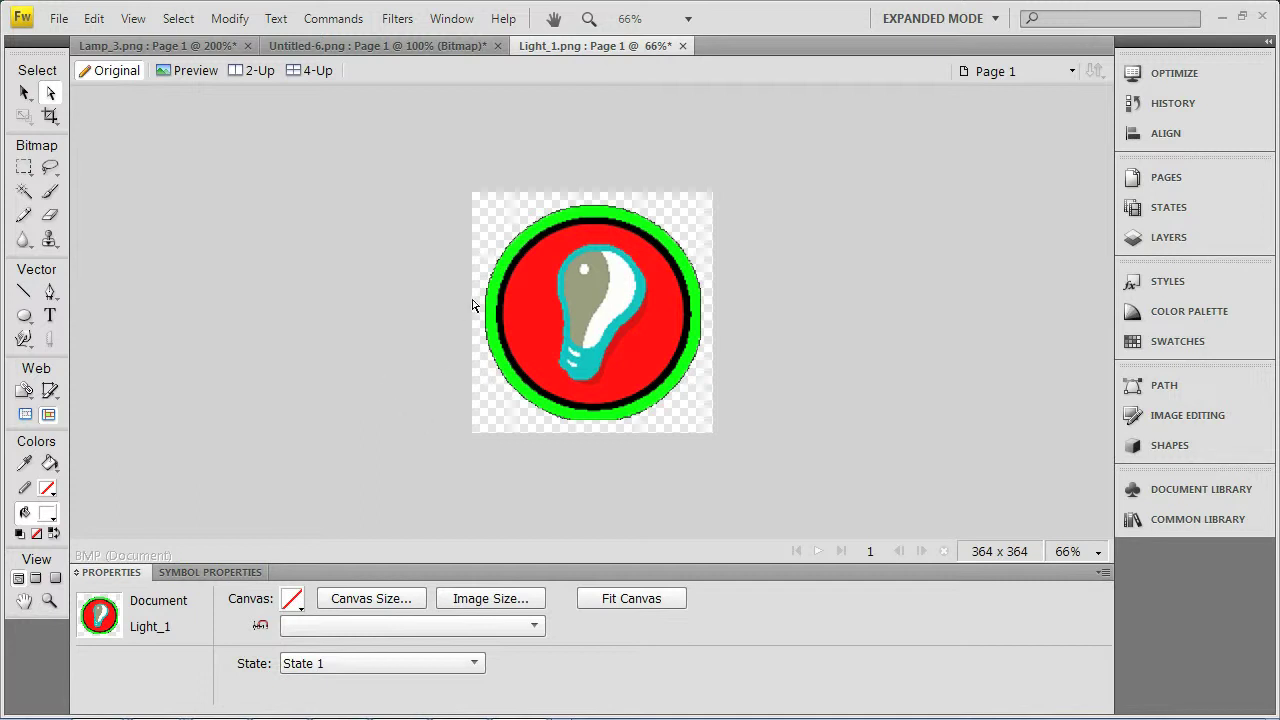
- Set the Light_1 fill colour to red, then bring up the system Color dialog
click(522, 289)
click(432, 308)
click(52, 522)
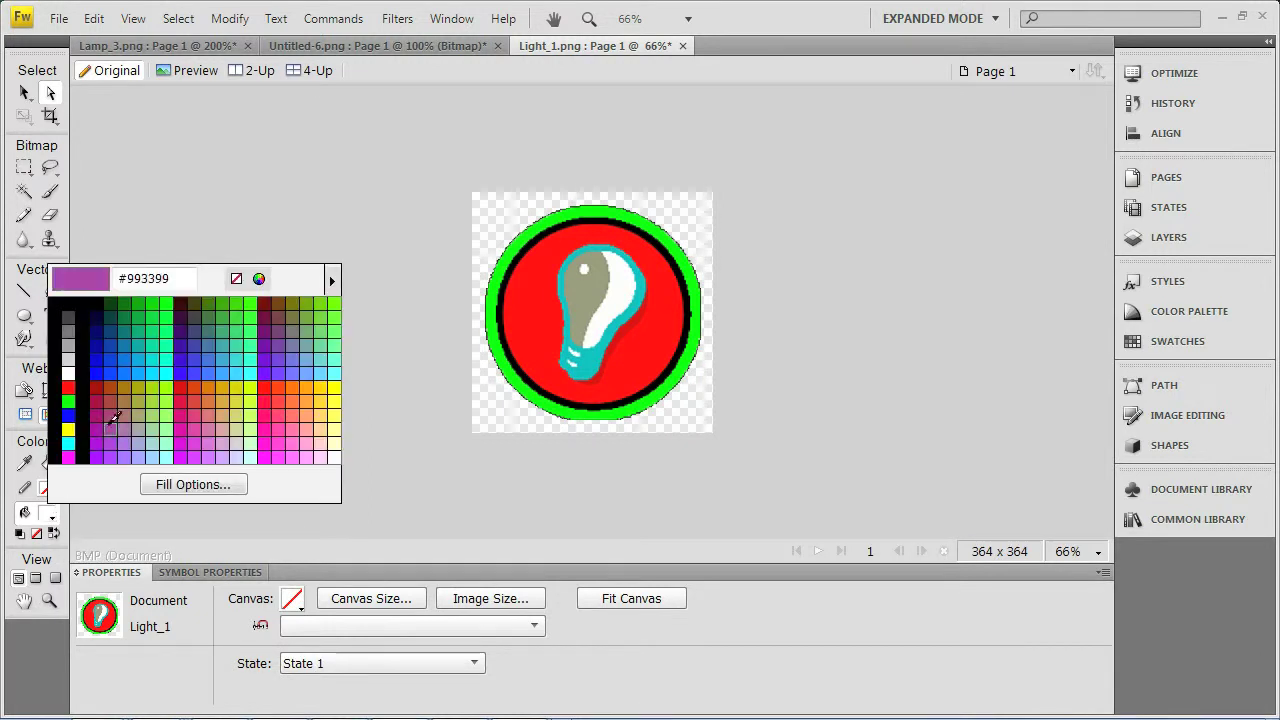
click(68, 386)
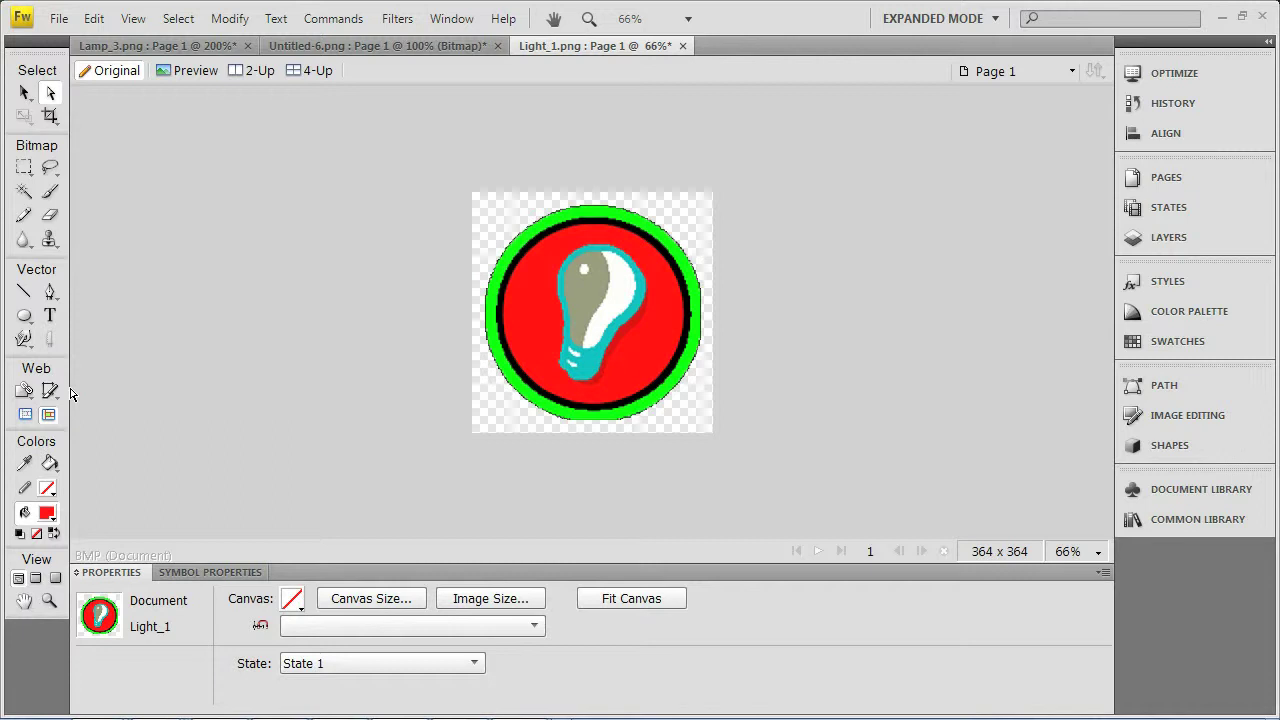
click(52, 521)
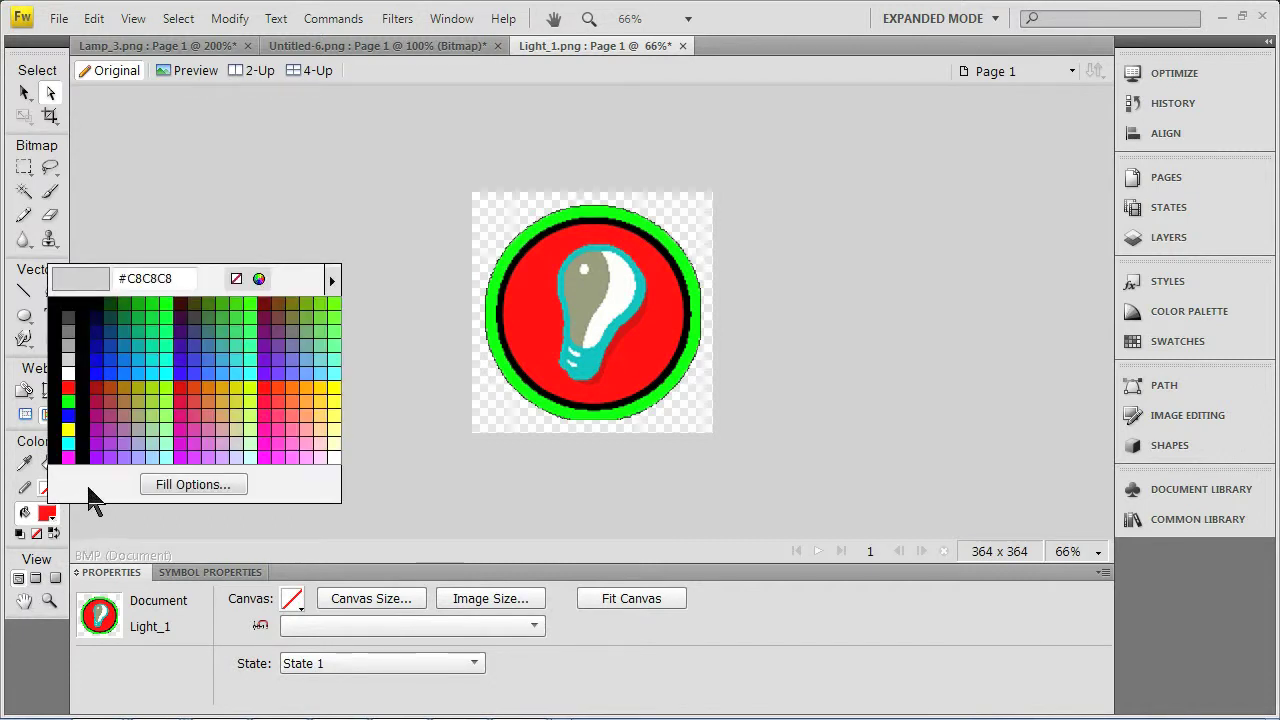
click(260, 279)
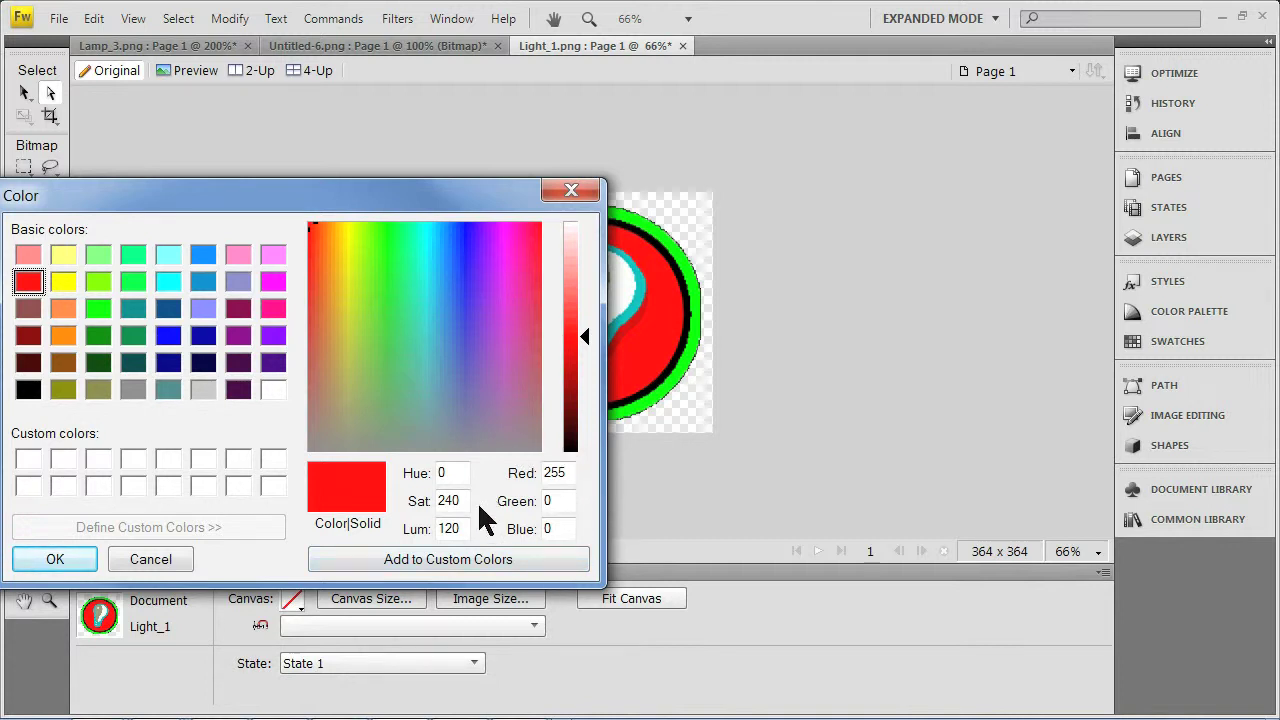
- Try pure green in the Color dialog, then settle on pure black (0, 0, 0)
click(97, 311)
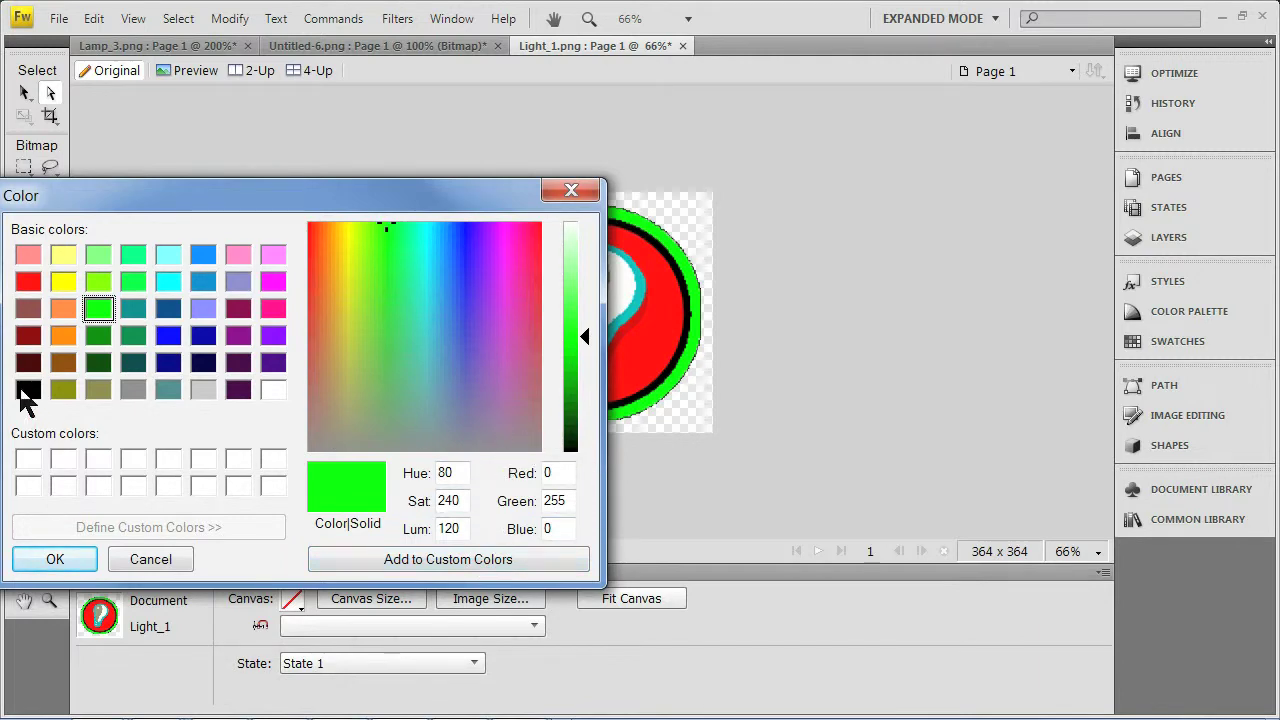
click(27, 392)
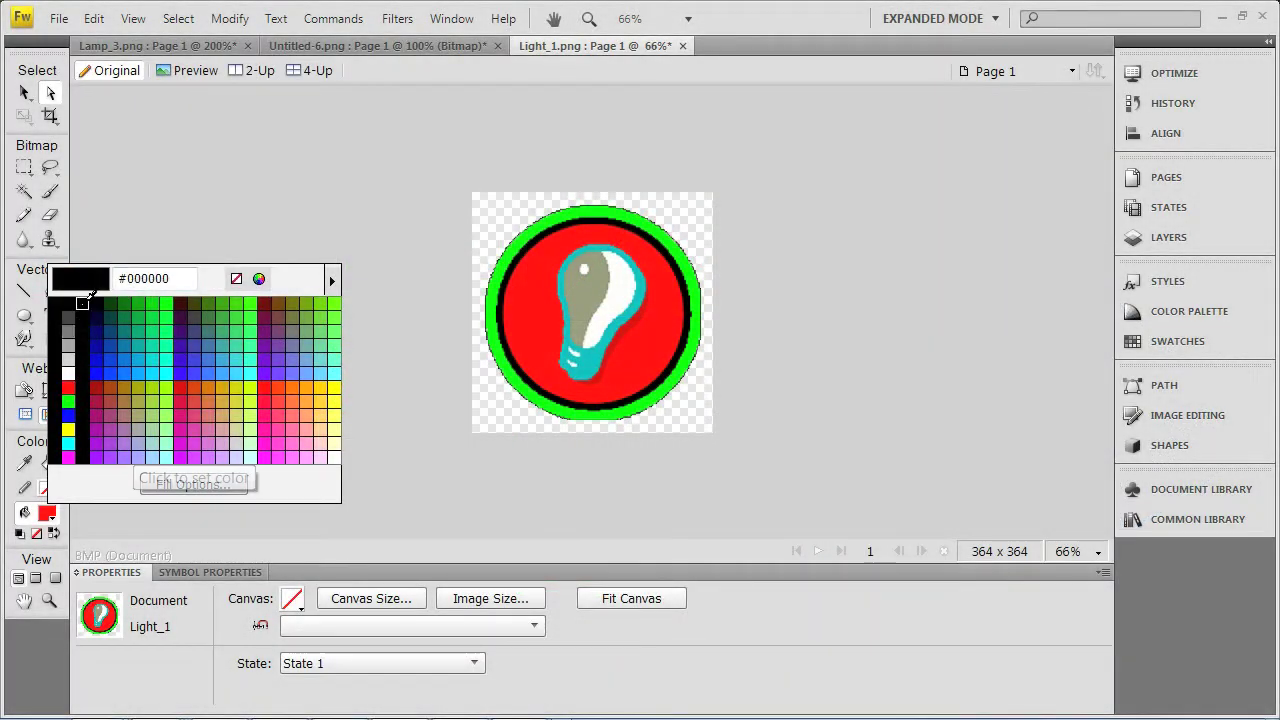
- Apply black as the fill colour and save the light-bulb image as a new PNG
click(84, 301)
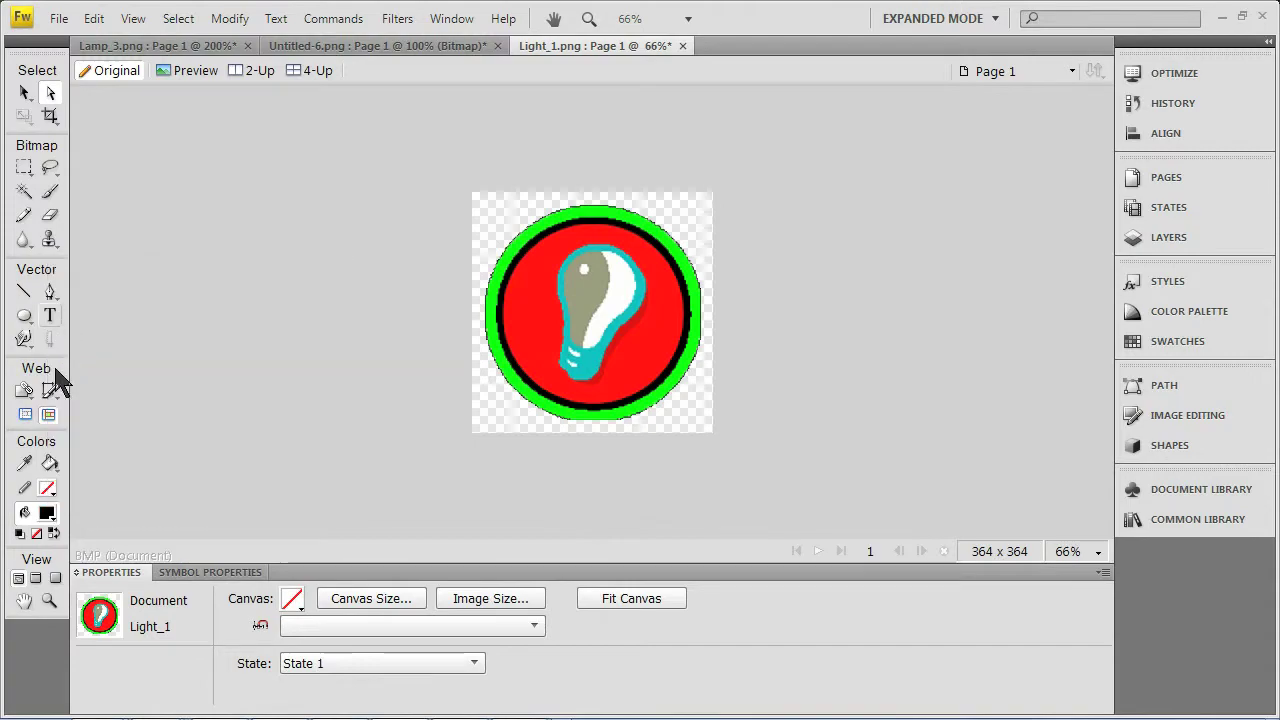
click(50, 464)
click(50, 92)
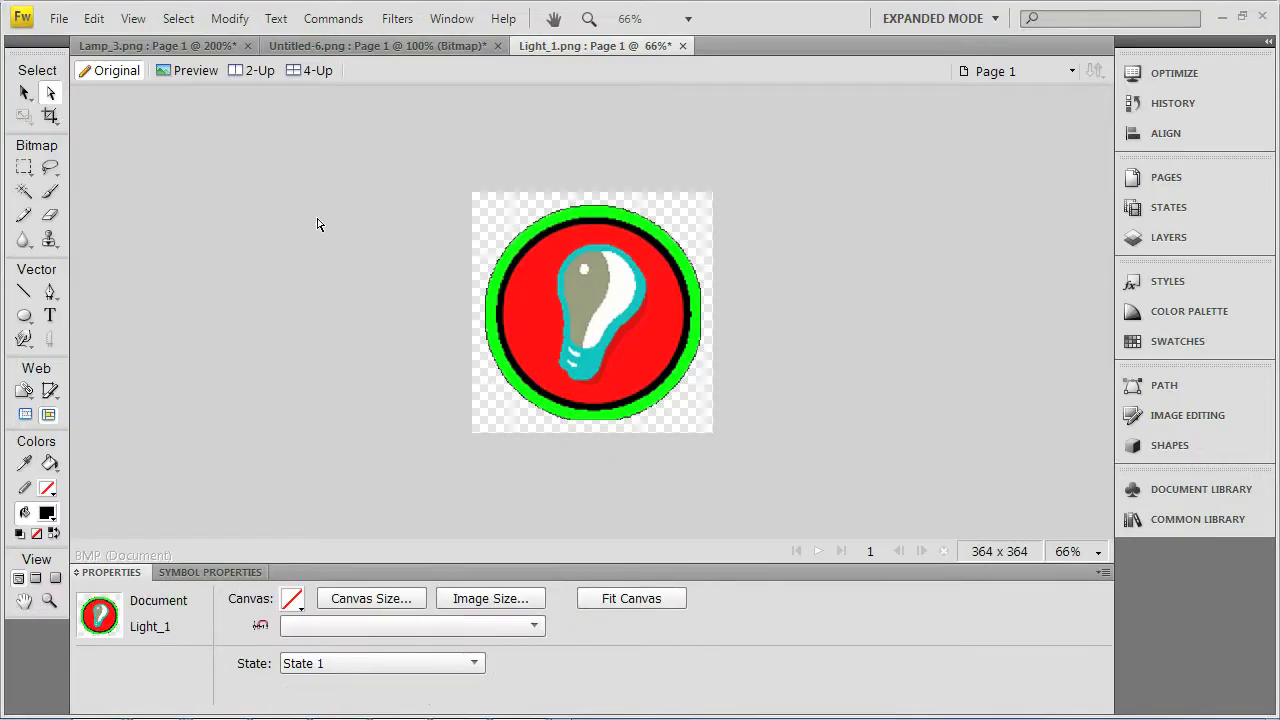
click(58, 18)
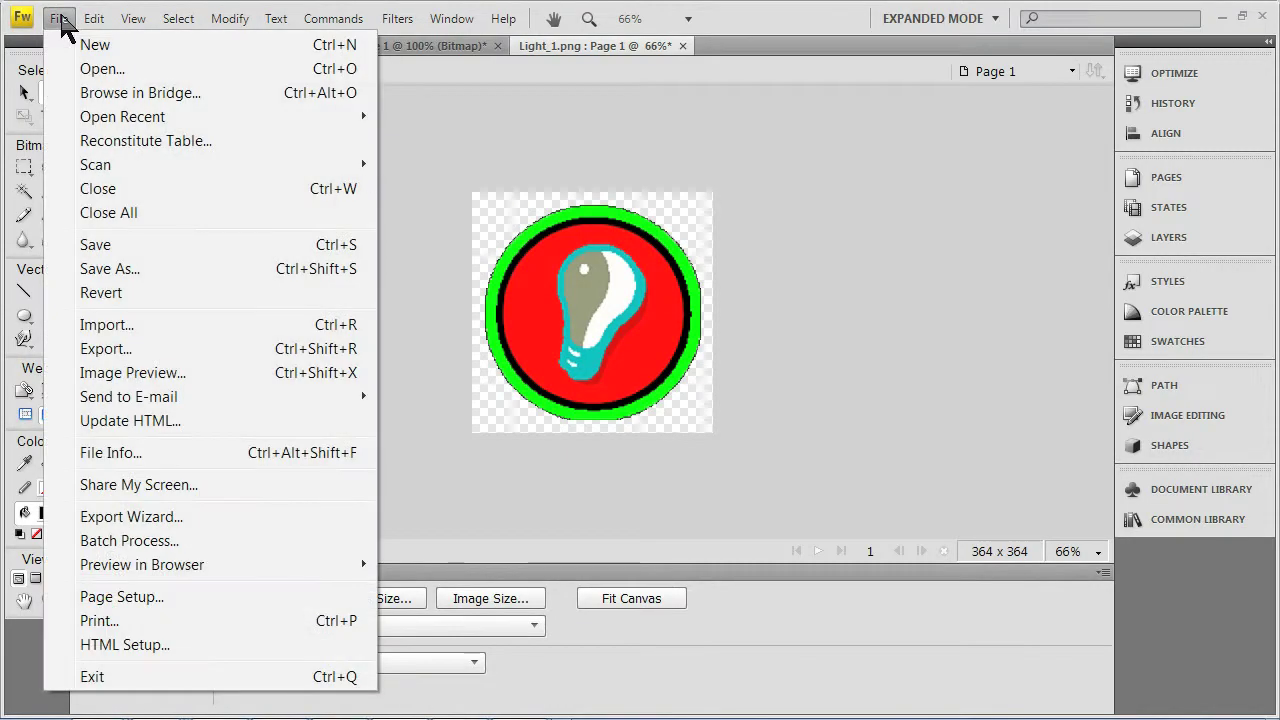
click(110, 268)
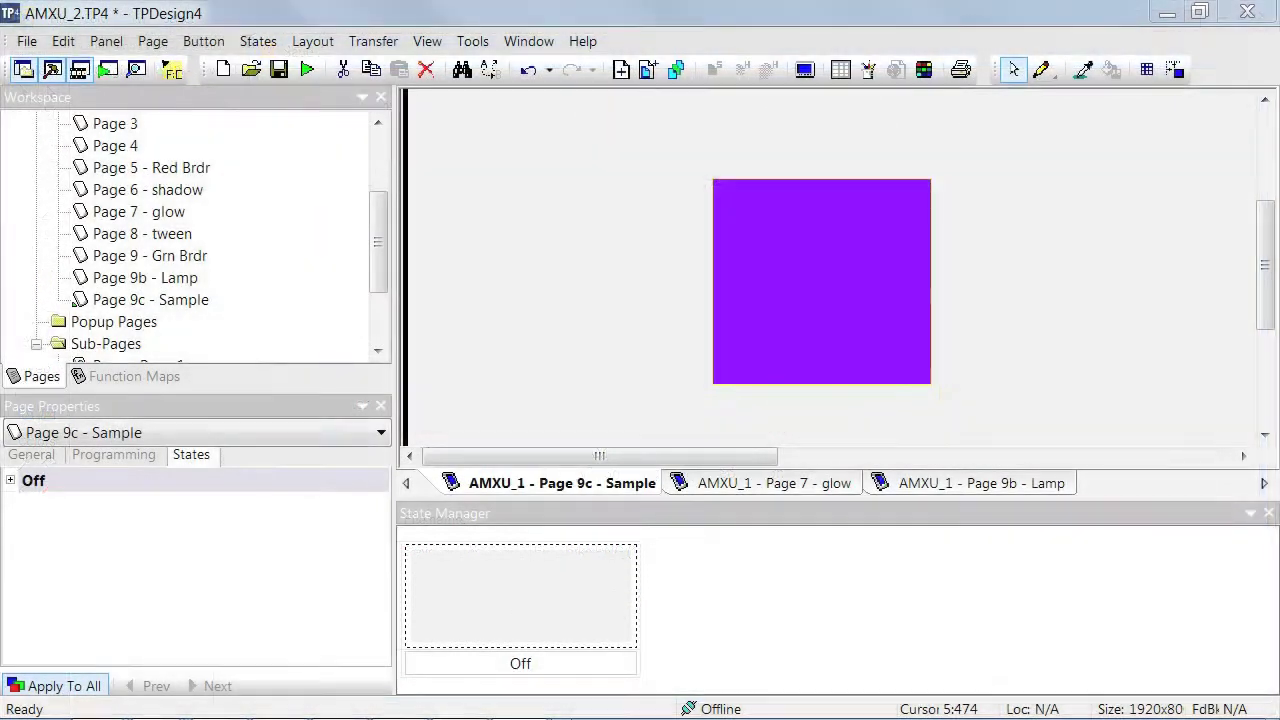
- Import Light Bulb_1.png into the project's images through the Resource Manager
click(557, 371)
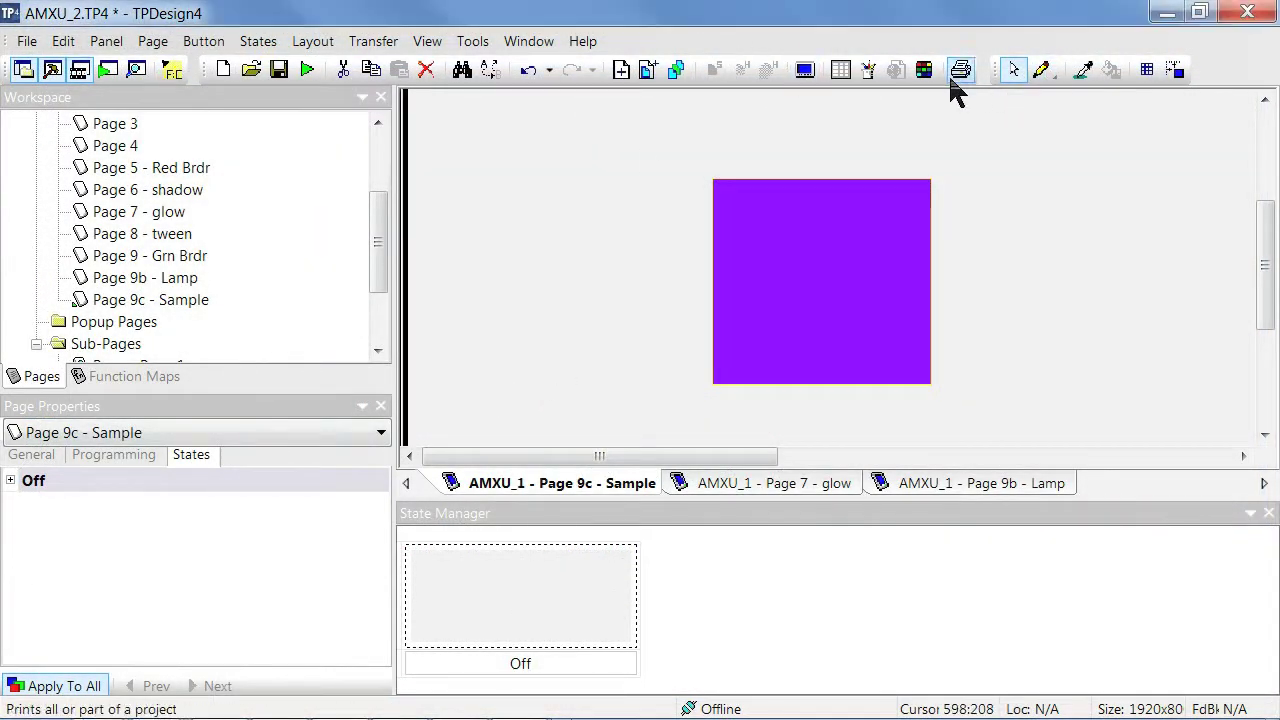
click(865, 69)
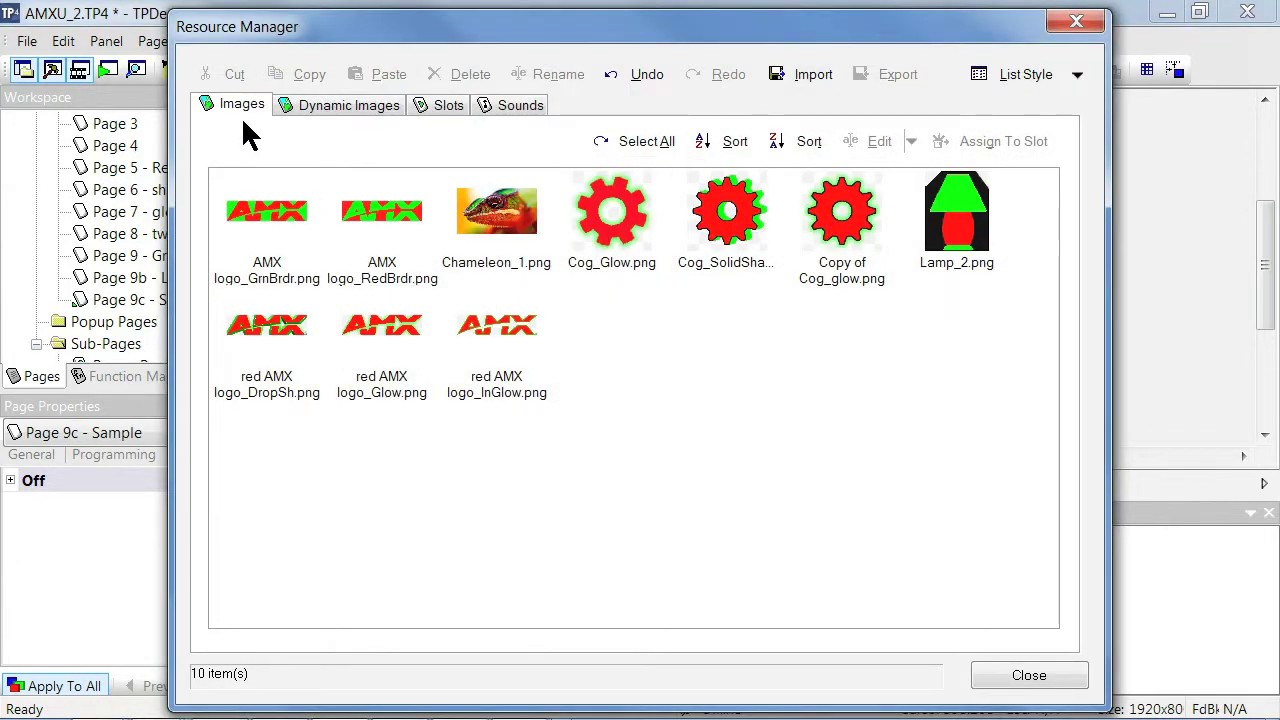
click(801, 74)
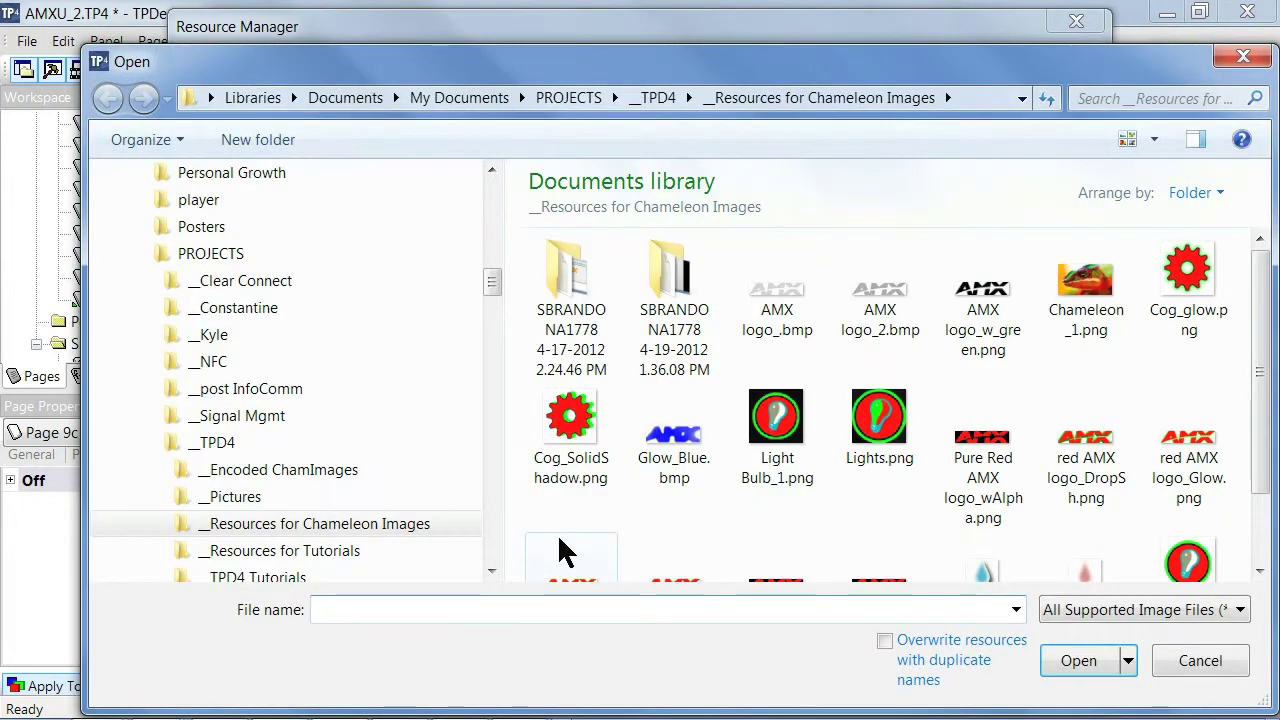
double_click(783, 418)
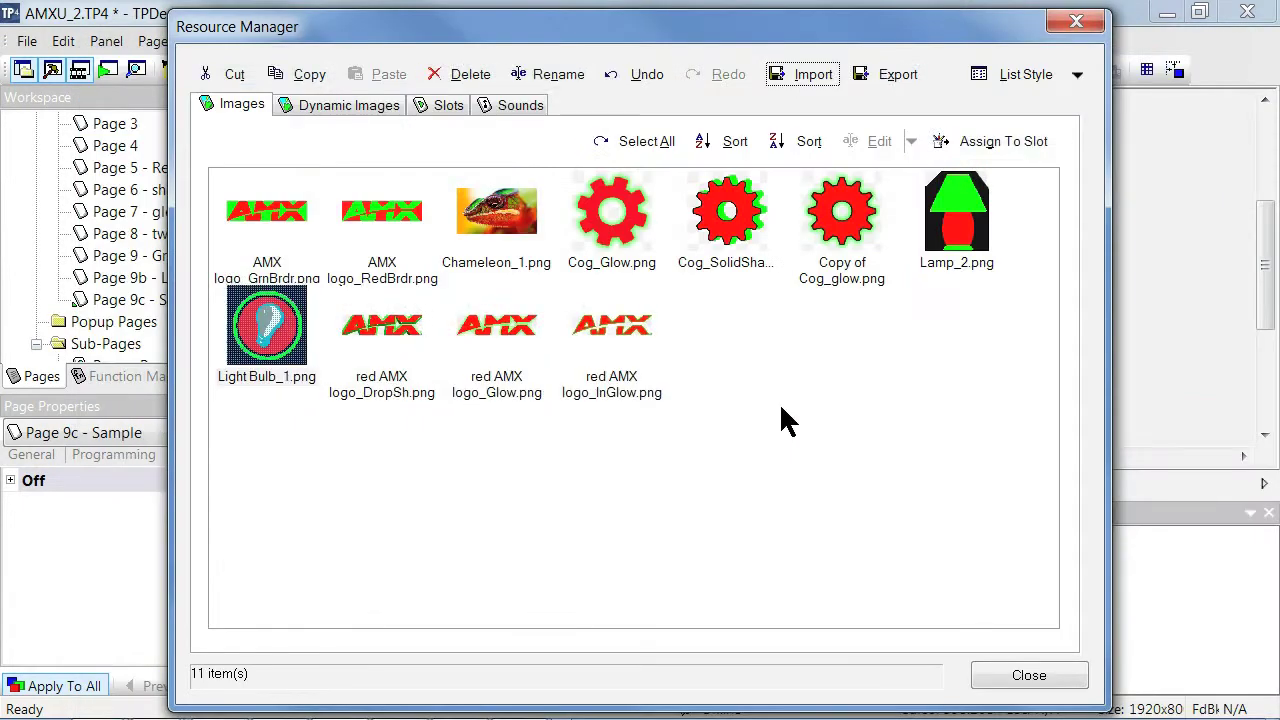
click(1034, 684)
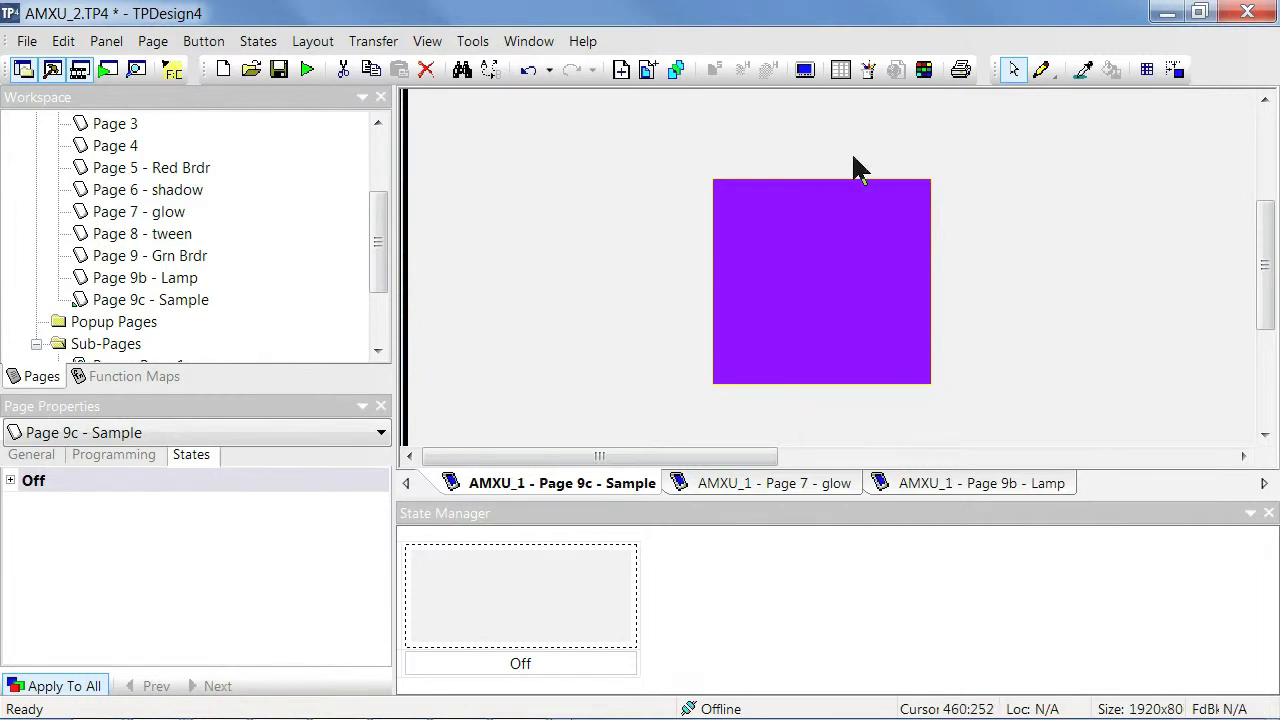
click(1041, 69)
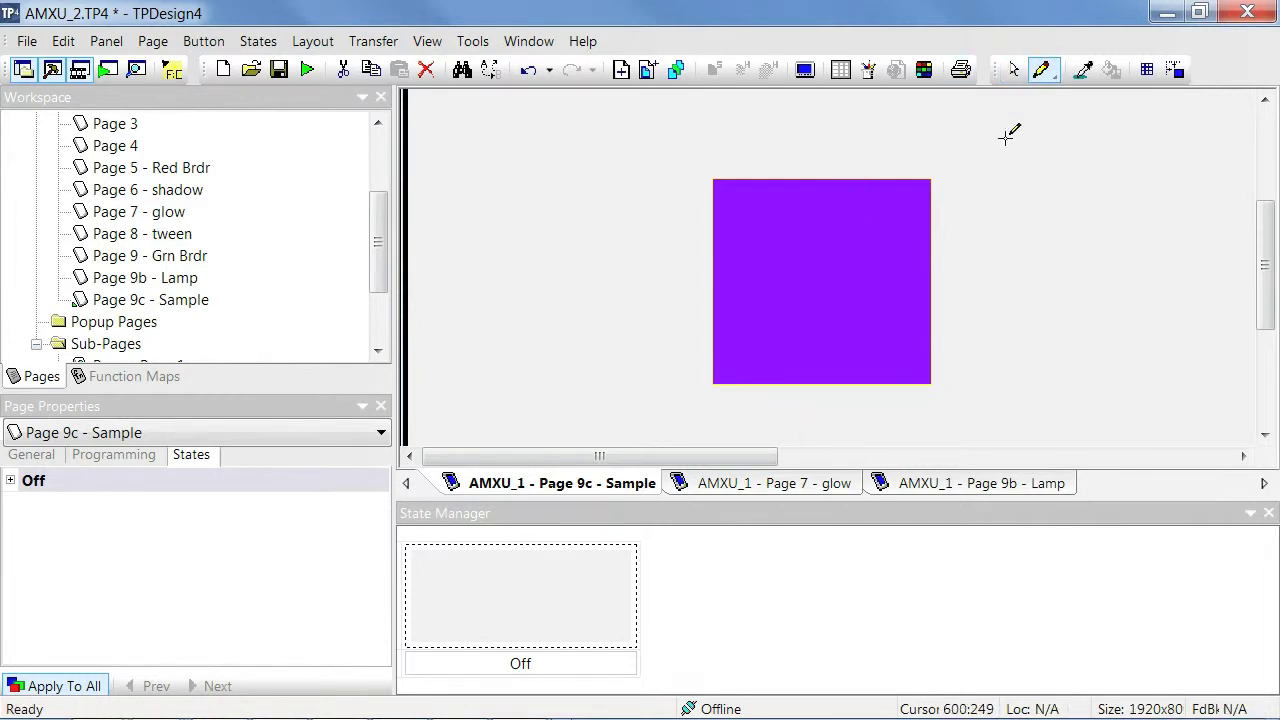
drag(999, 143, 1071, 187)
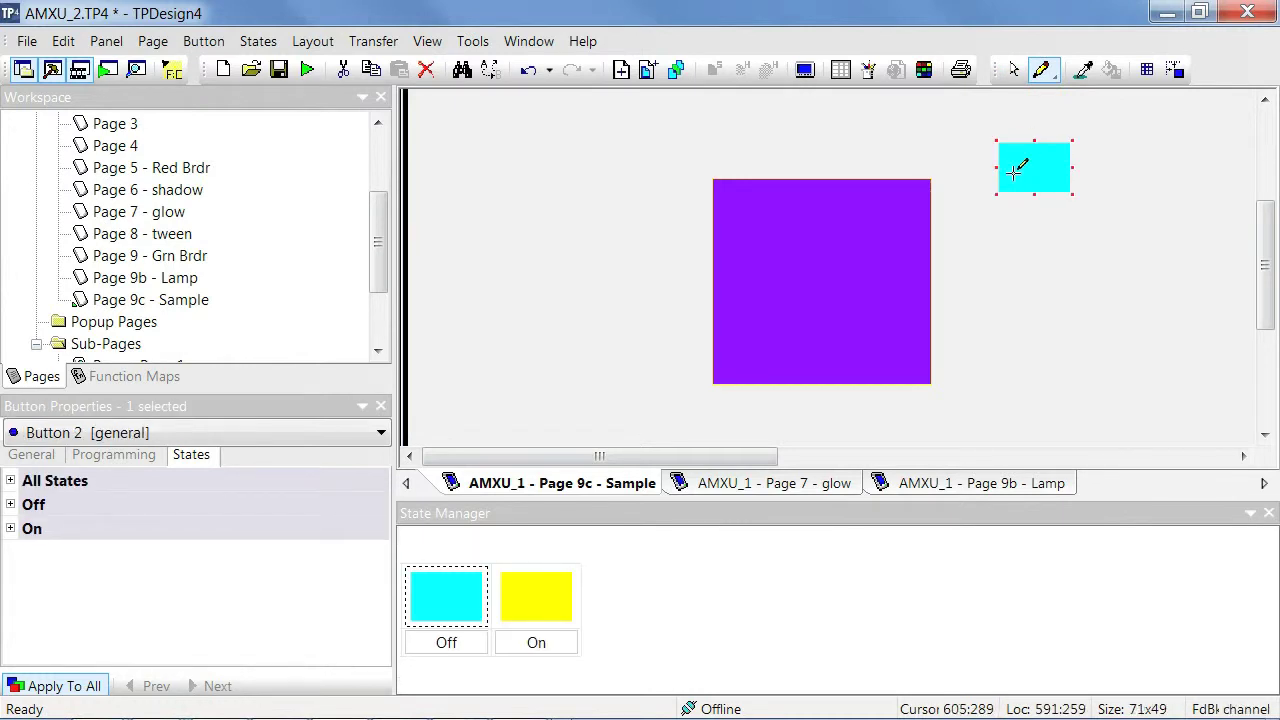
key(Delete)
click(1013, 69)
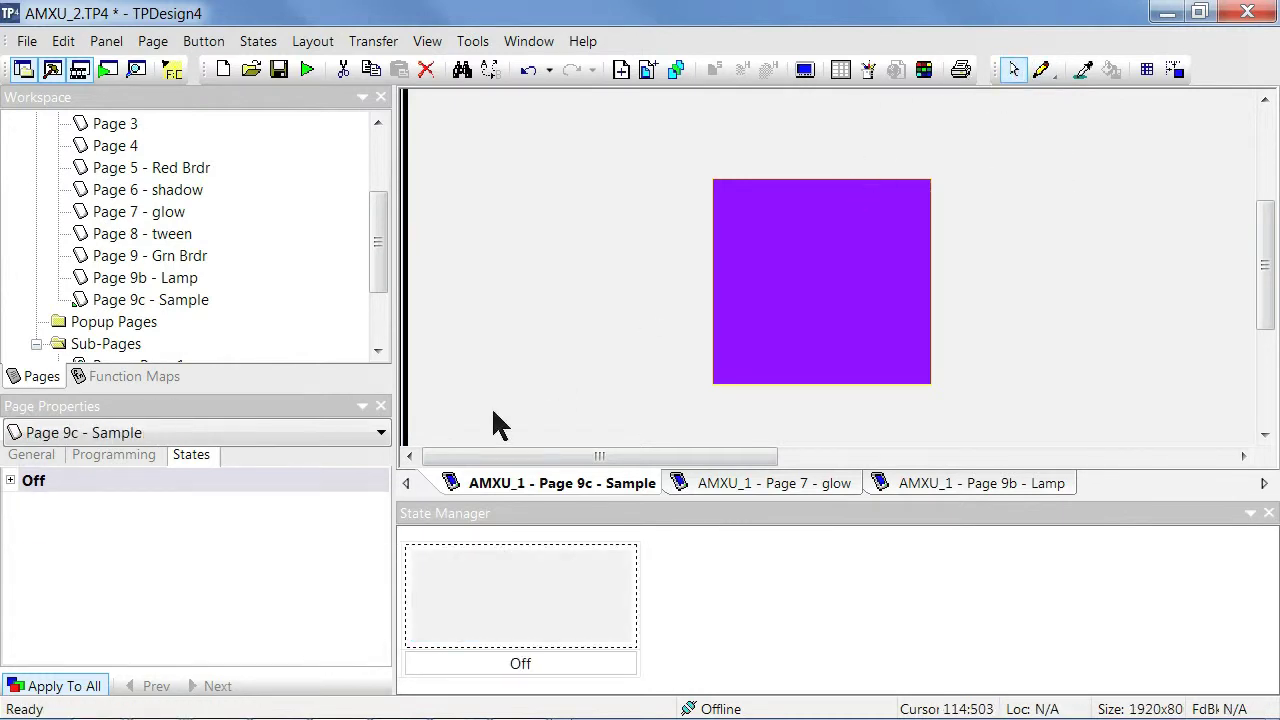
click(22, 456)
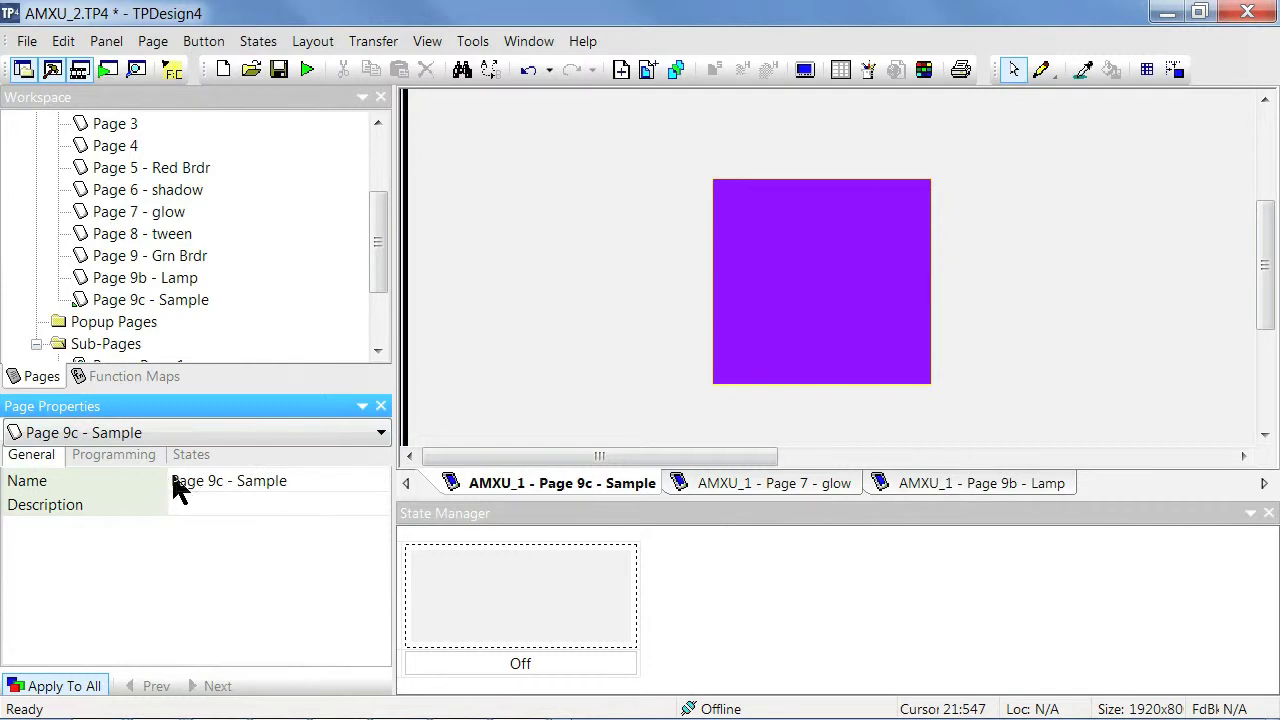
click(727, 331)
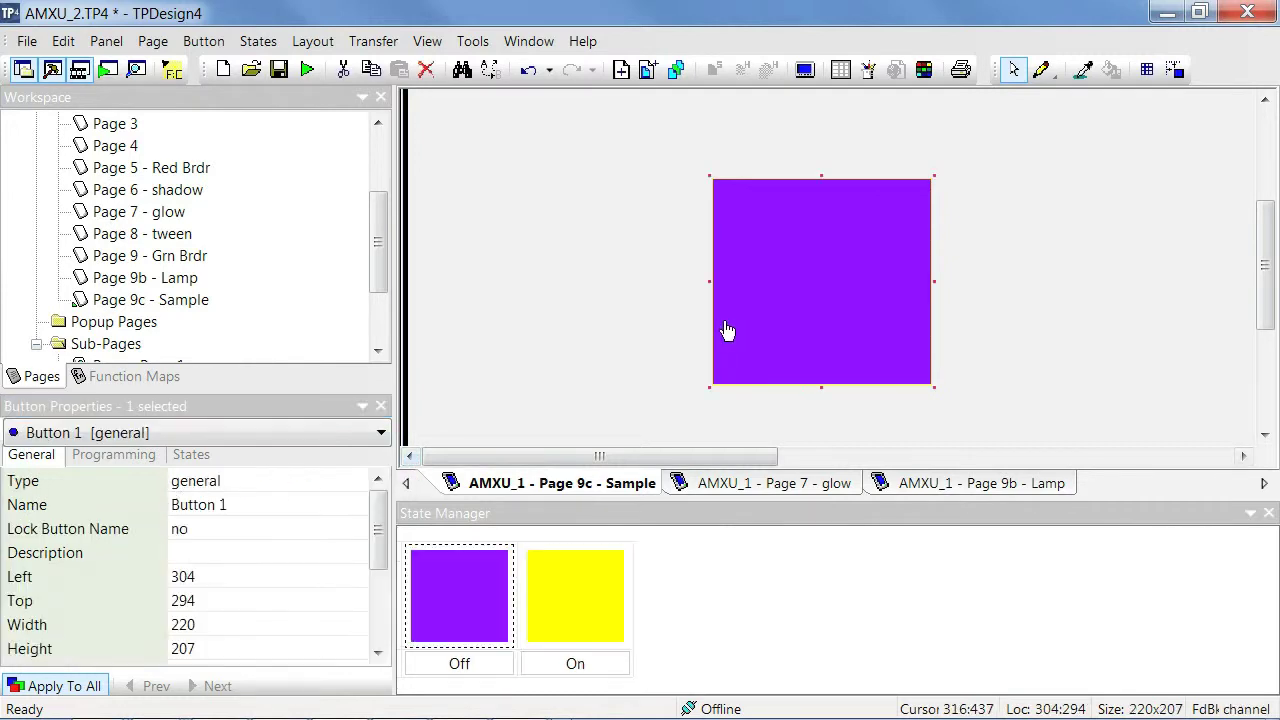
click(255, 481)
click(356, 481)
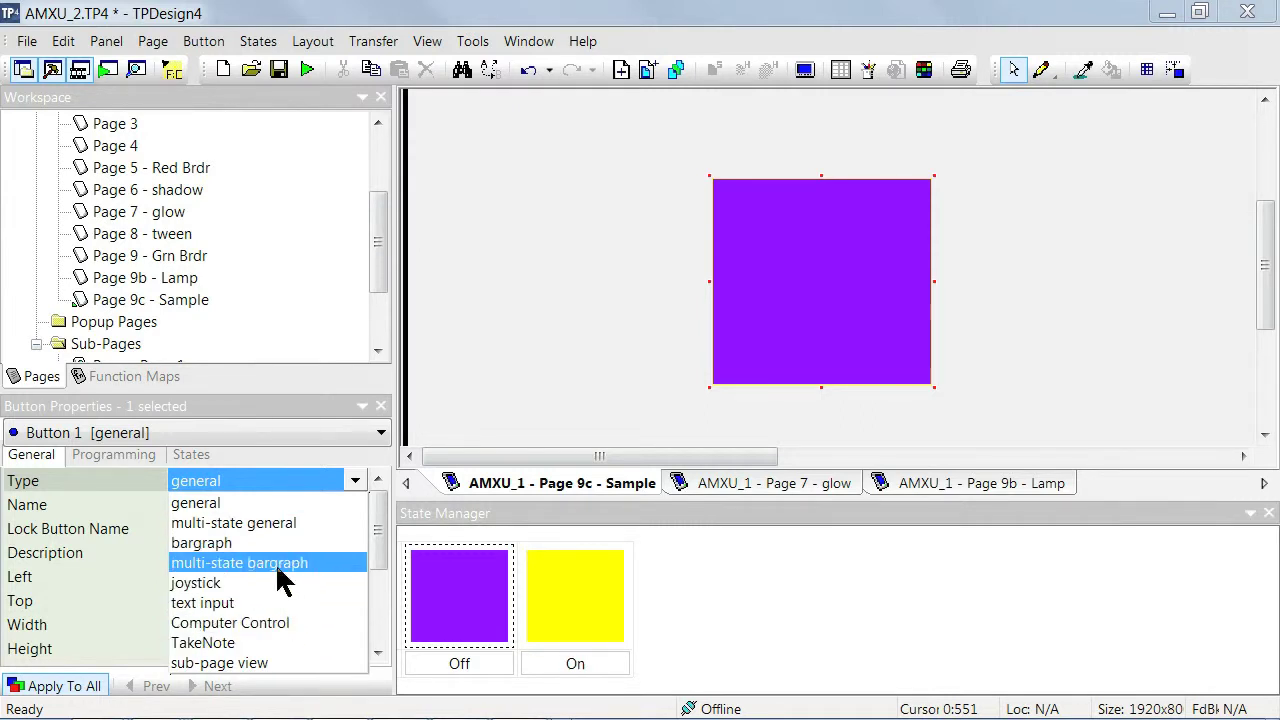
click(273, 503)
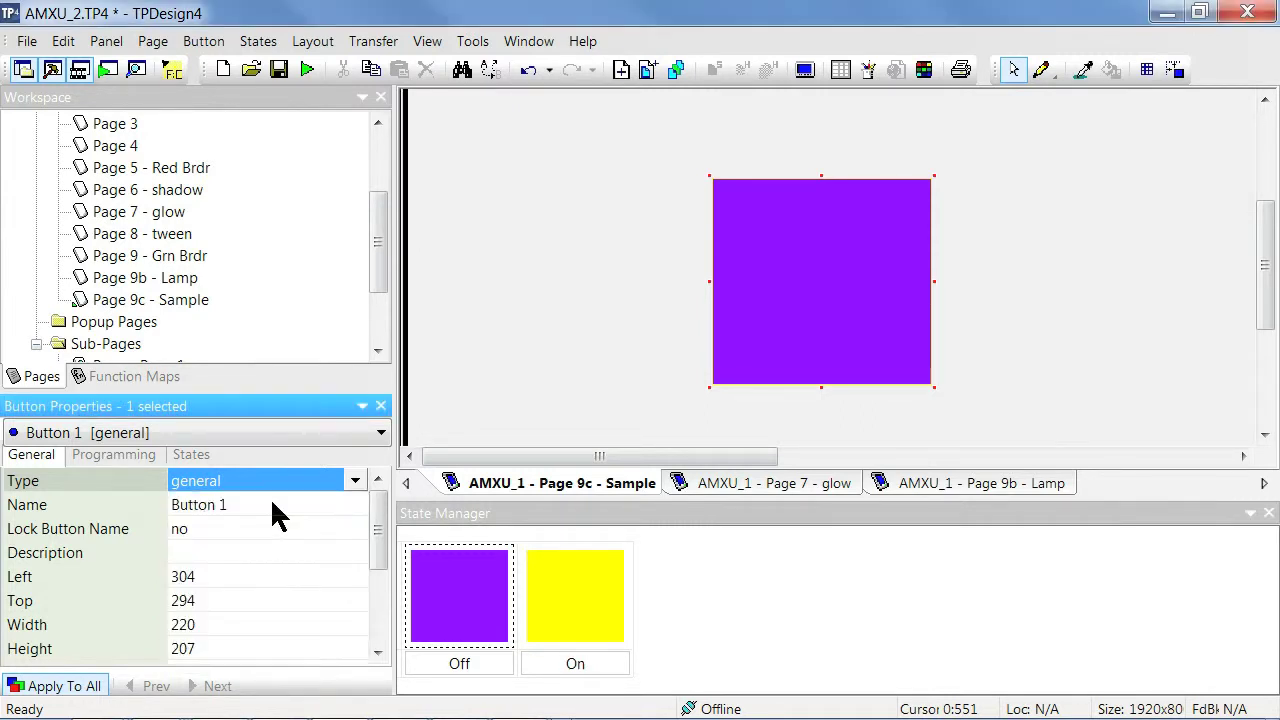
- Set Border Name to none under All States, then open the Chameleon Image resource picker
click(191, 456)
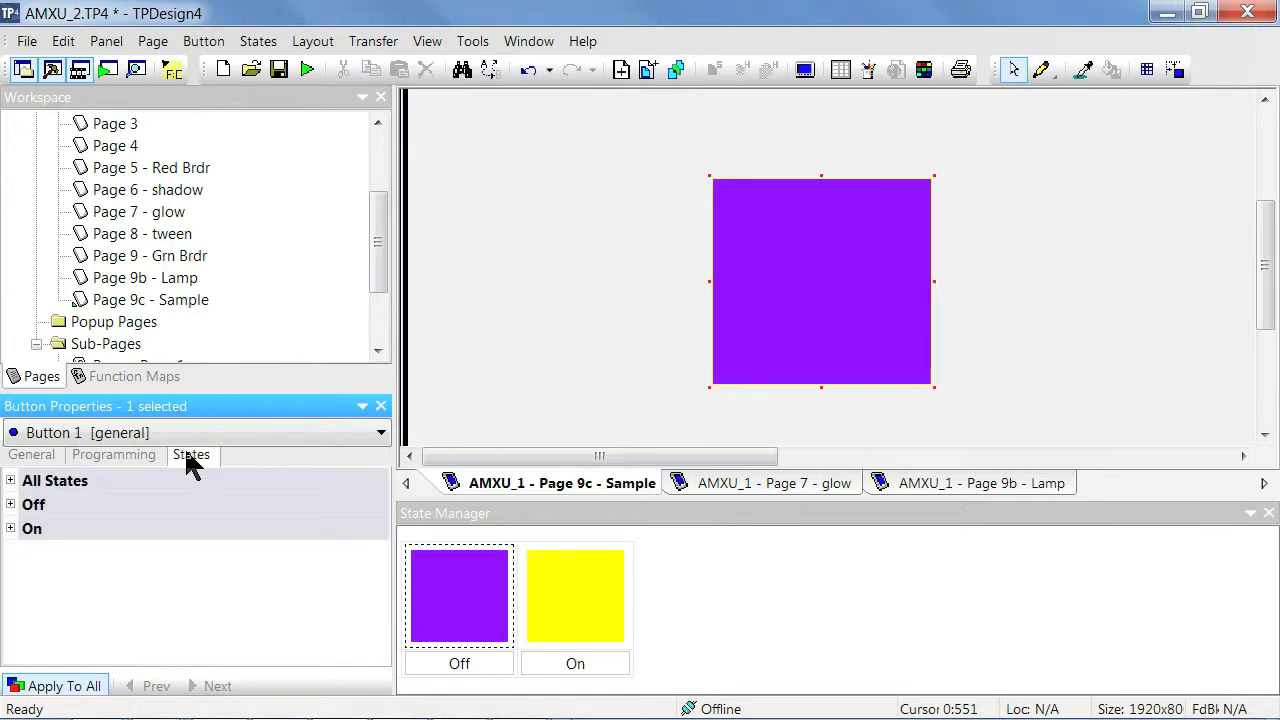
click(10, 481)
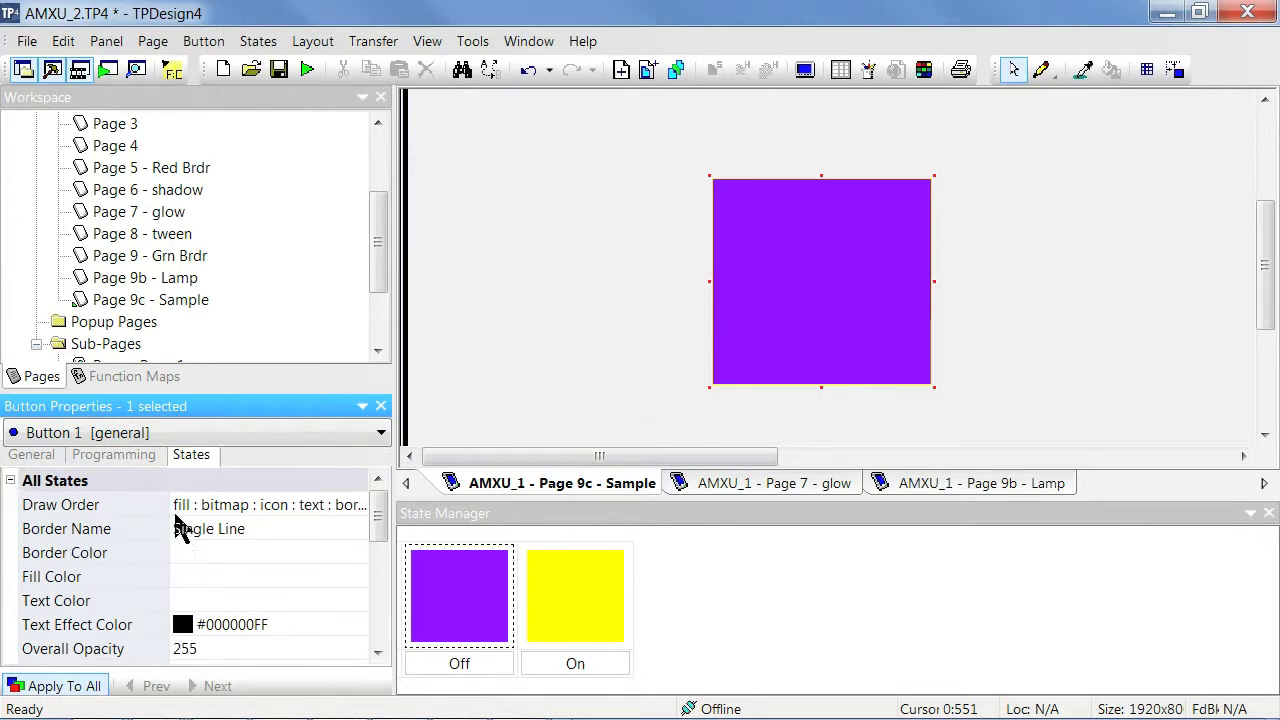
click(268, 535)
key(Down)
click(356, 529)
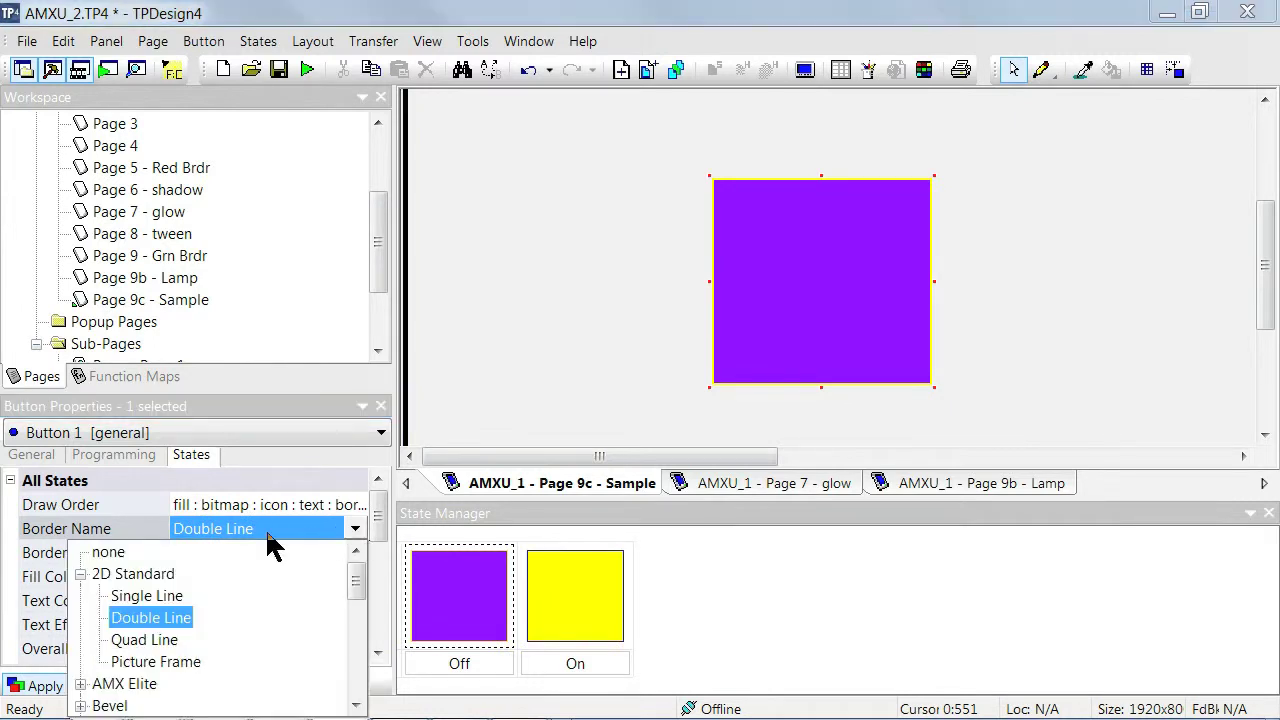
click(108, 556)
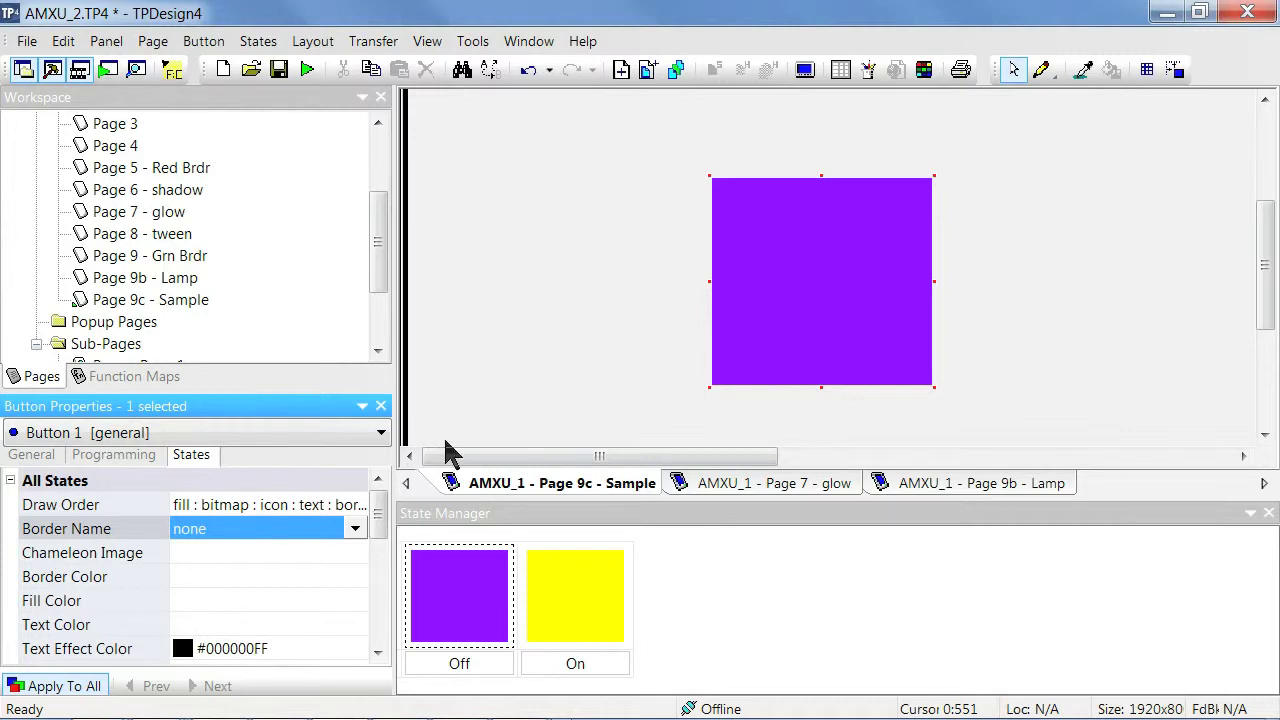
click(258, 554)
click(258, 554)
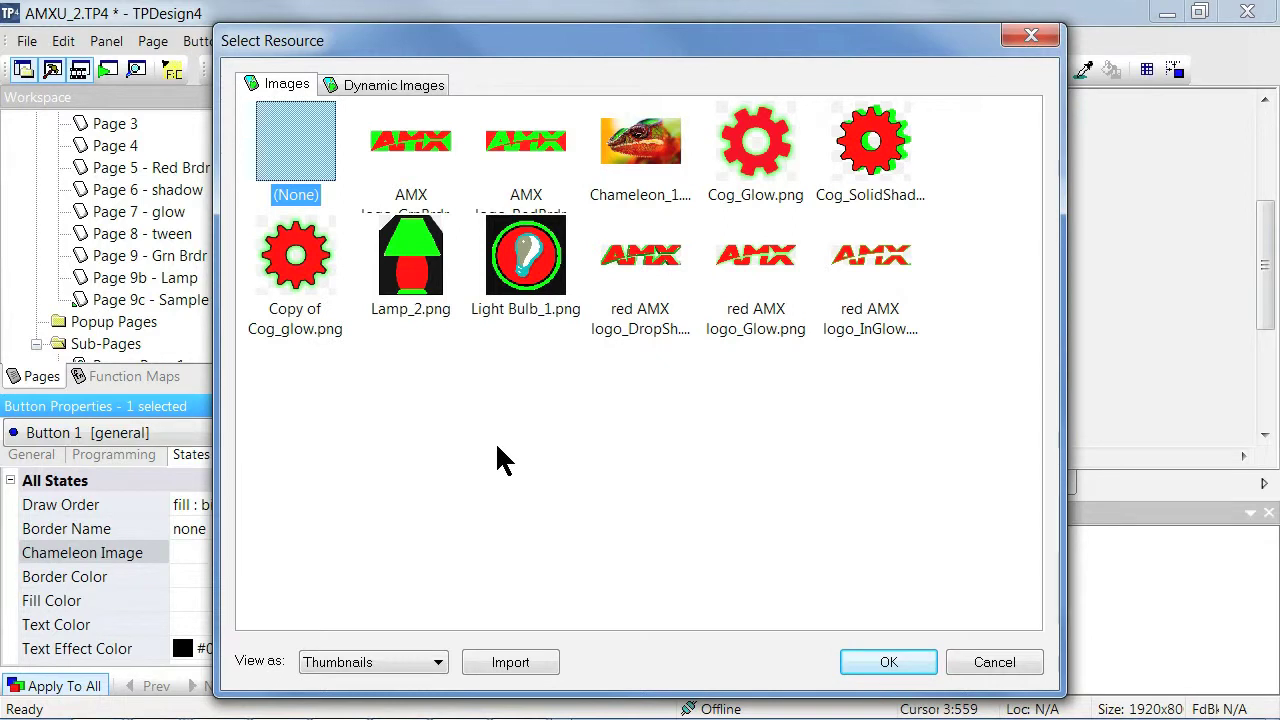
- Choose Light Bulb_1.png as Button 1's chameleon image and confirm it
click(540, 270)
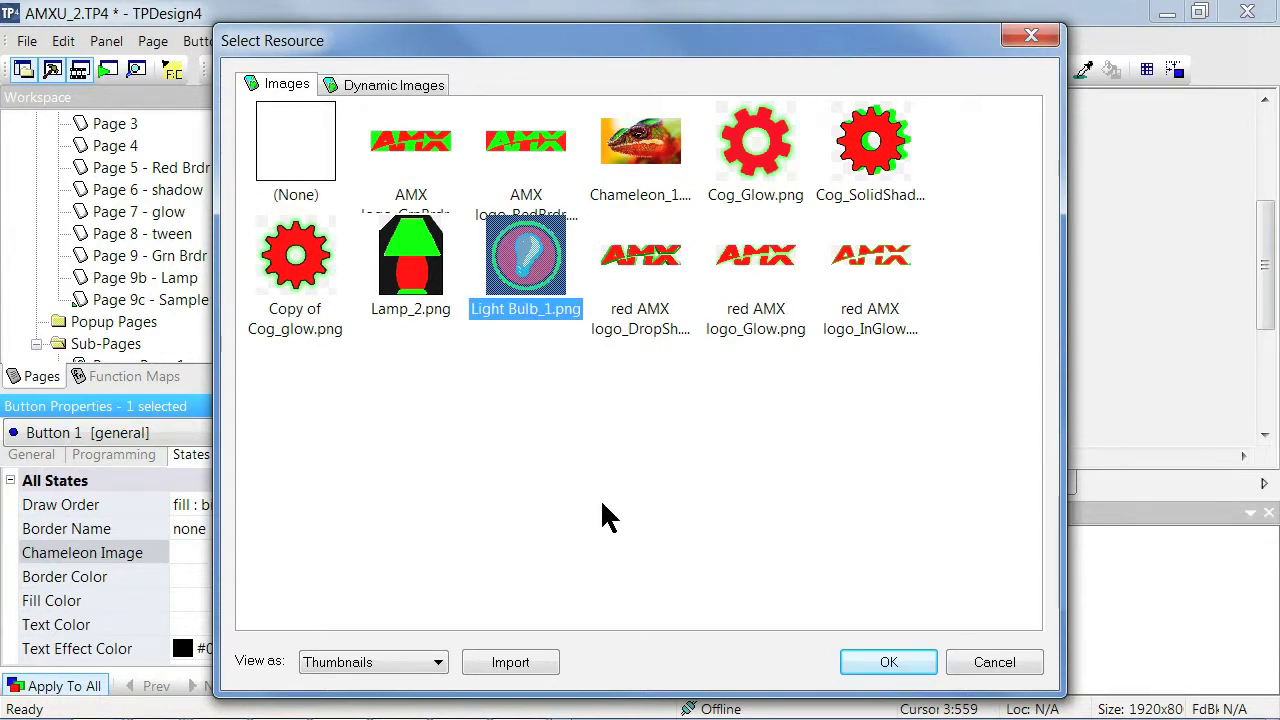
click(898, 662)
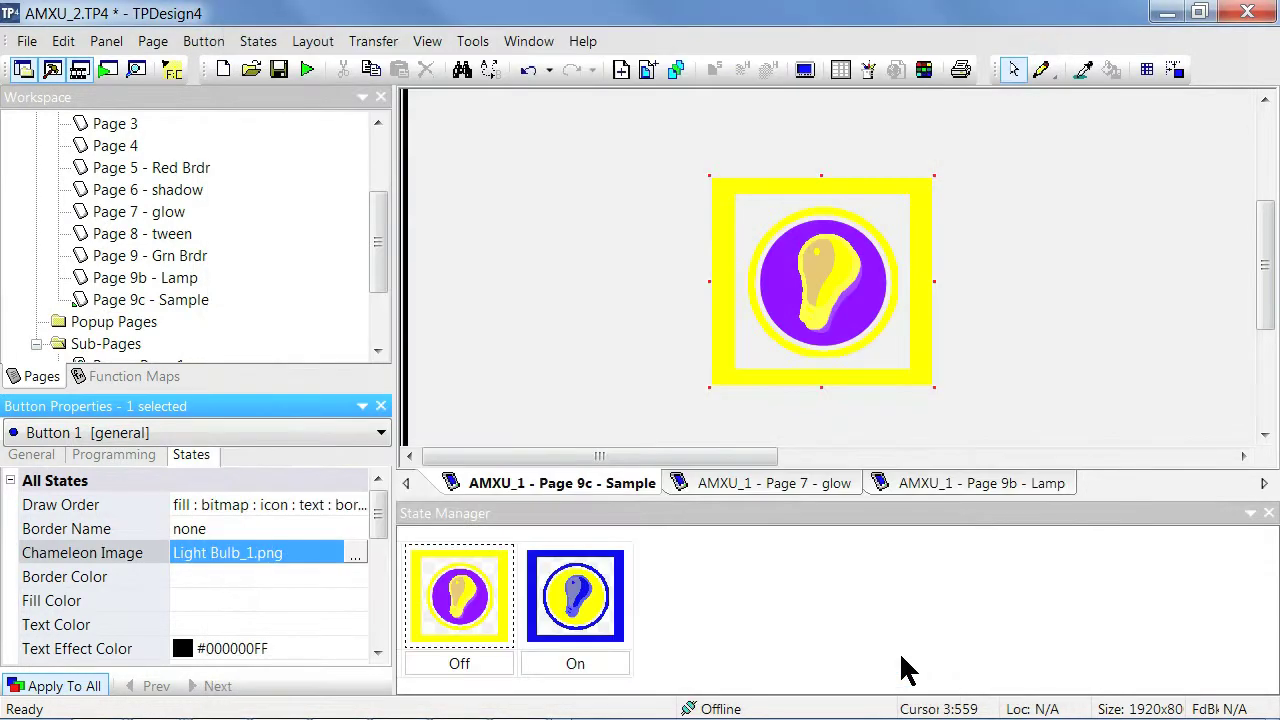
click(622, 372)
- Reselect the bulb button and inspect its Off-state VeryLightPurple fill and VeryLightYellow border
click(735, 334)
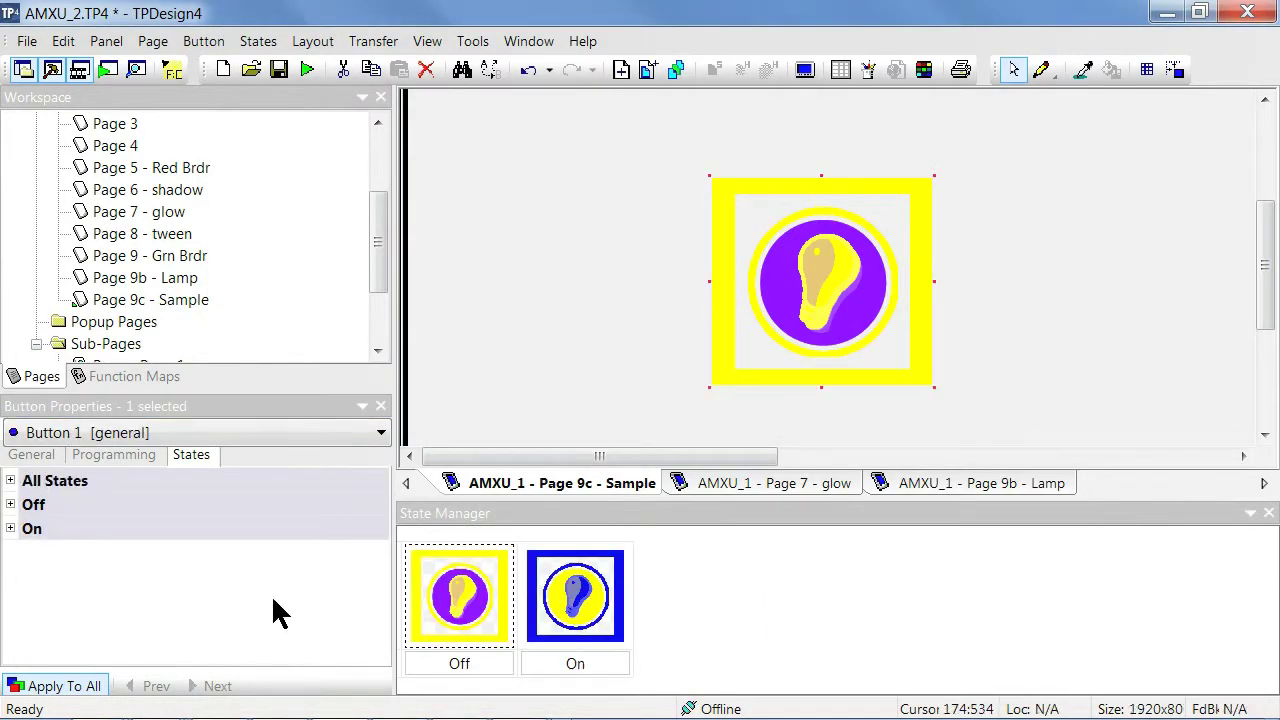
click(11, 505)
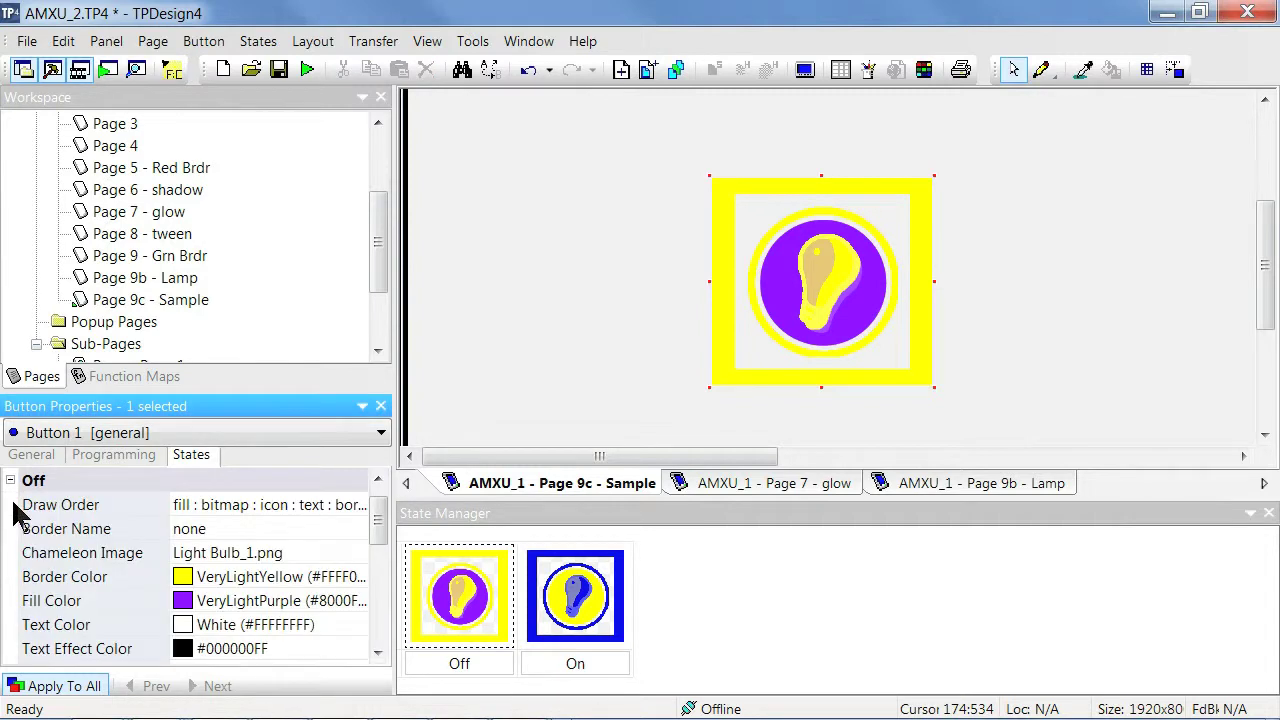
click(139, 601)
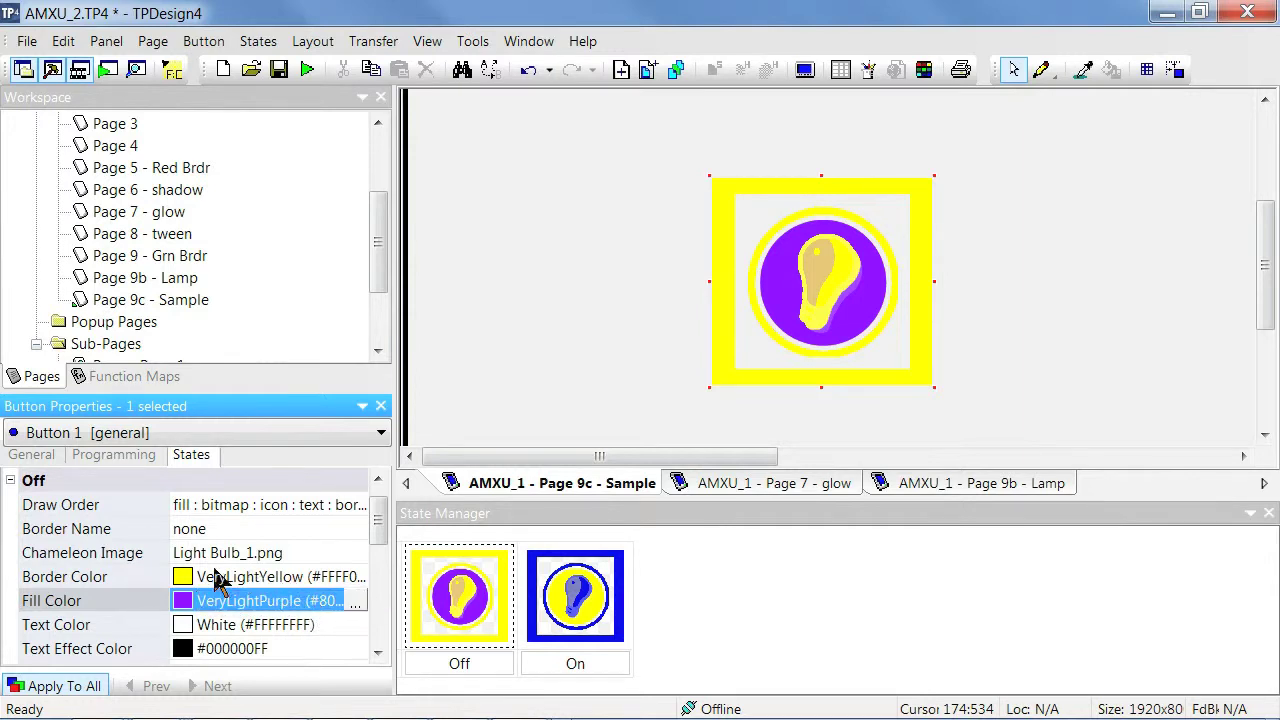
click(146, 578)
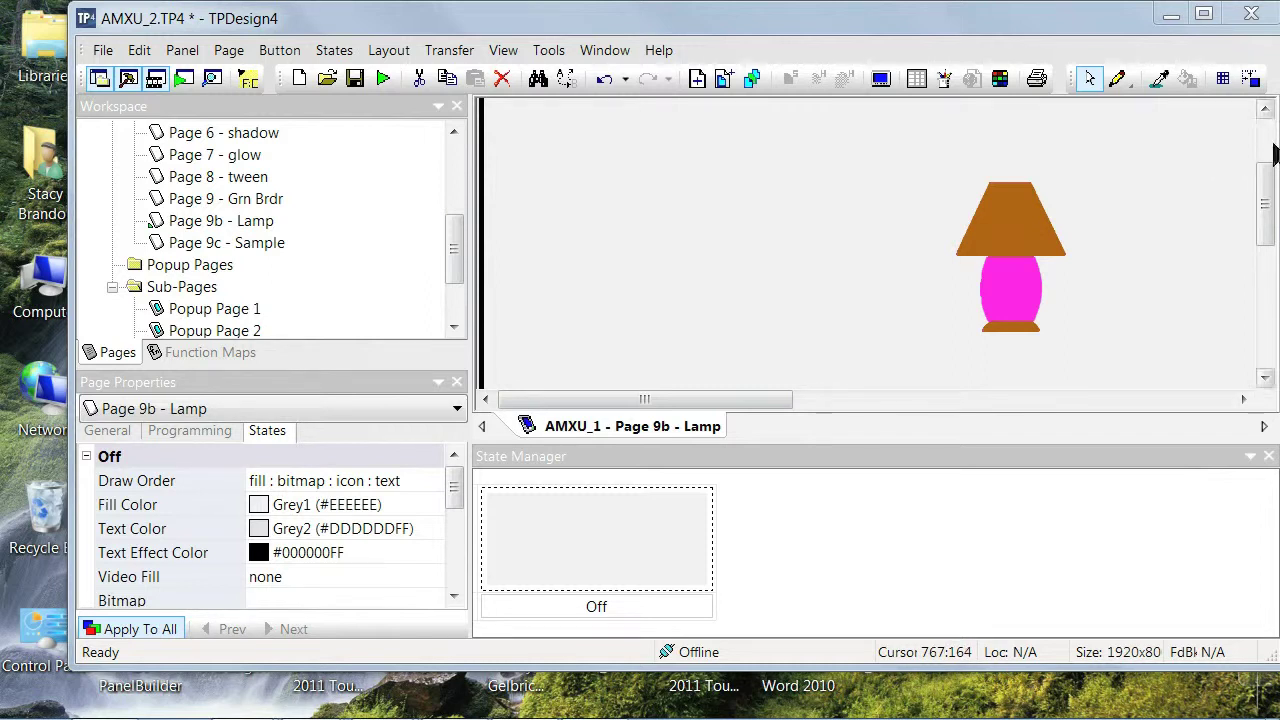
- Select the lamp button and check its #EA14D6FF fill and MediumOrange border colours
click(1034, 258)
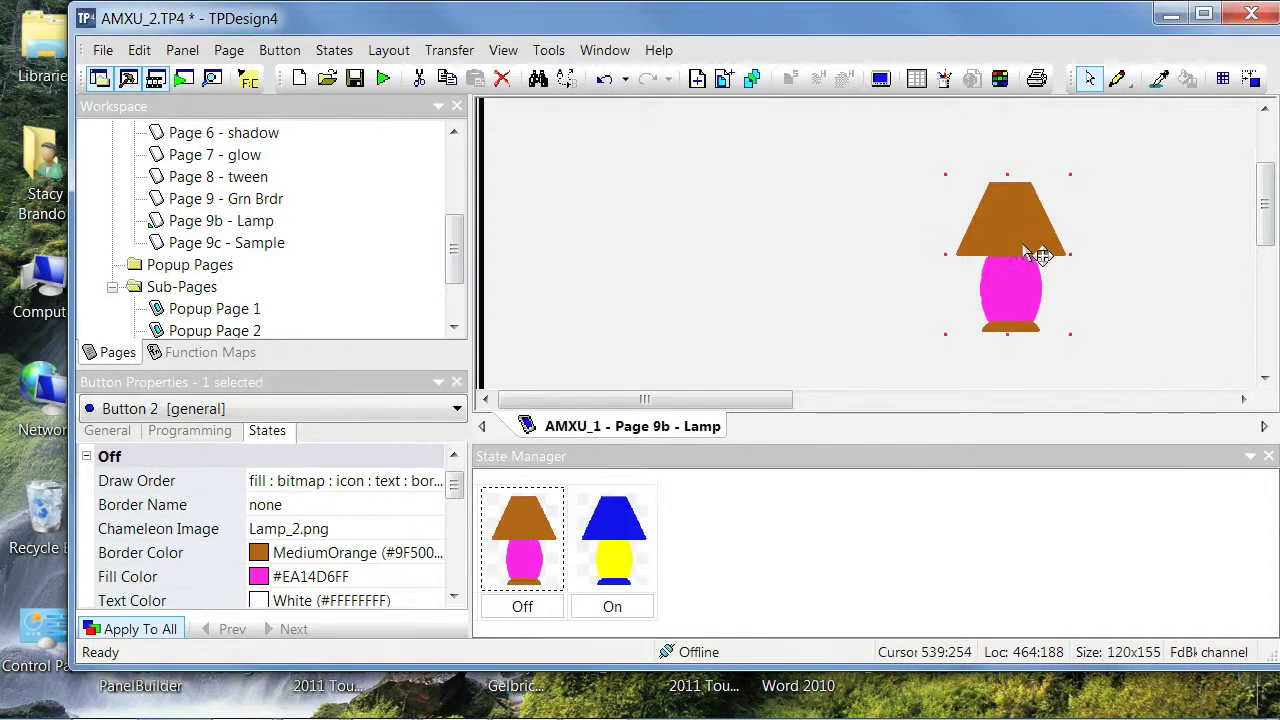
click(454, 597)
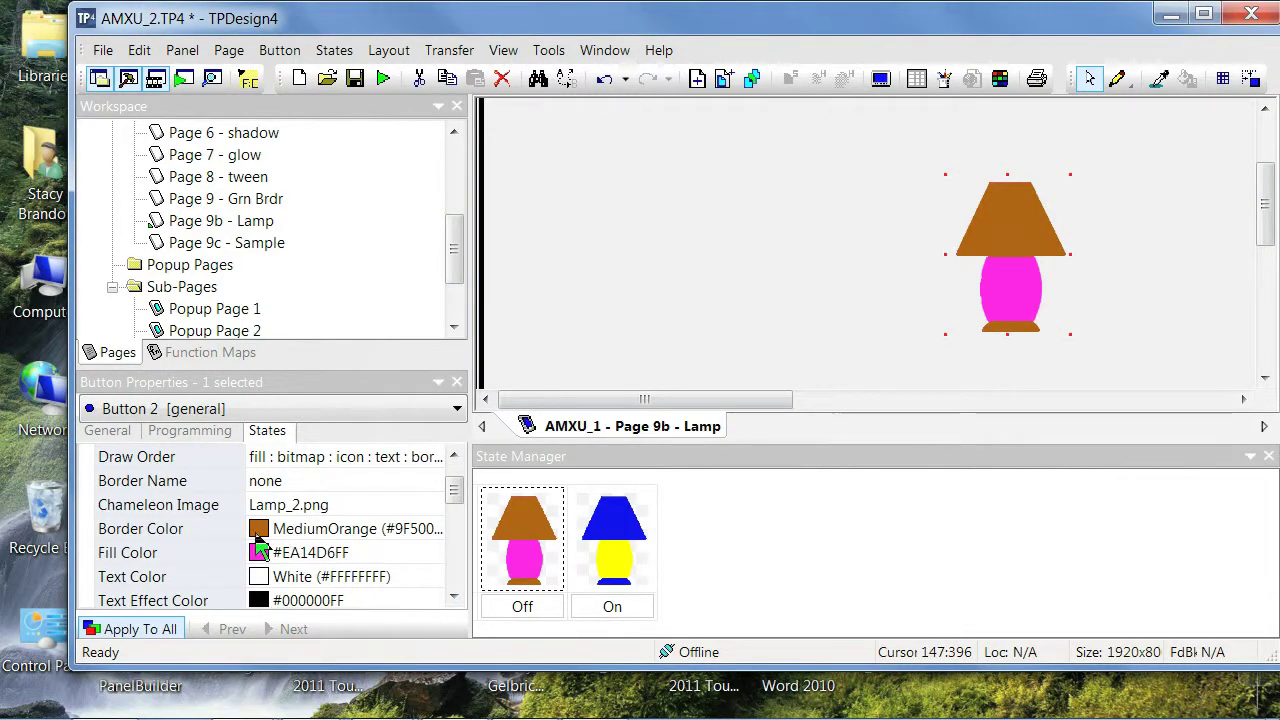
click(185, 550)
click(186, 530)
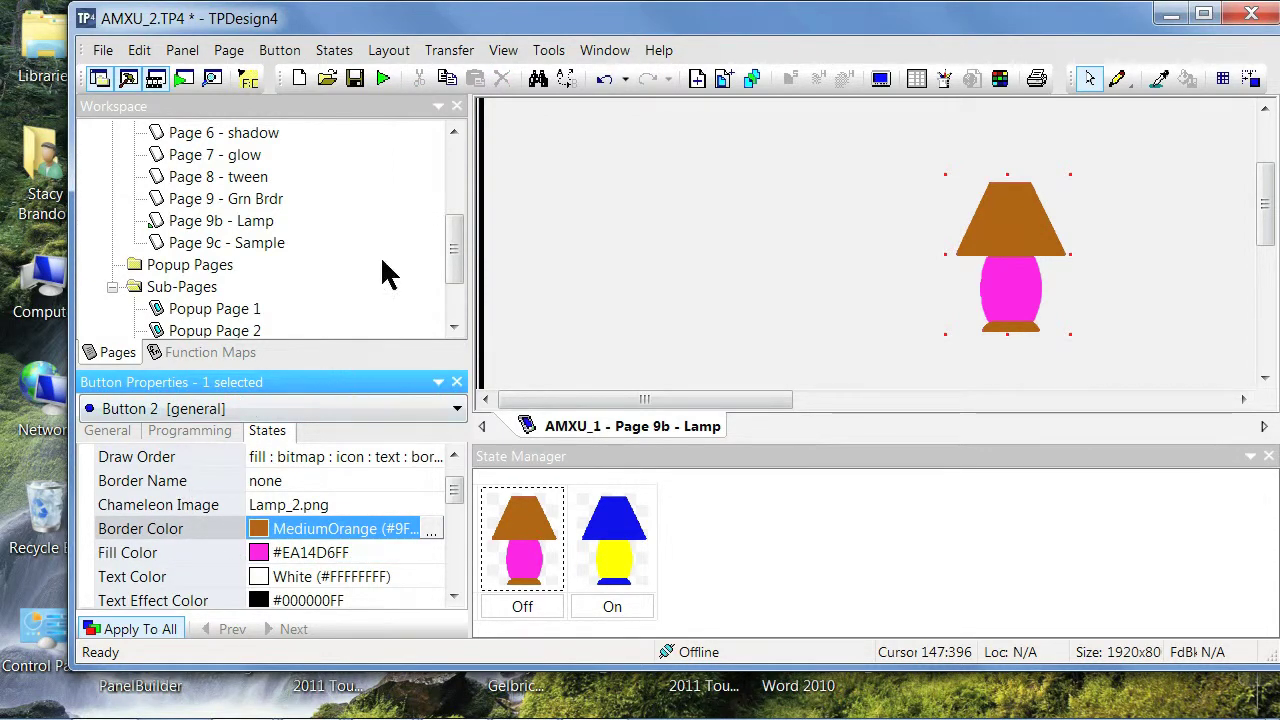
click(945, 80)
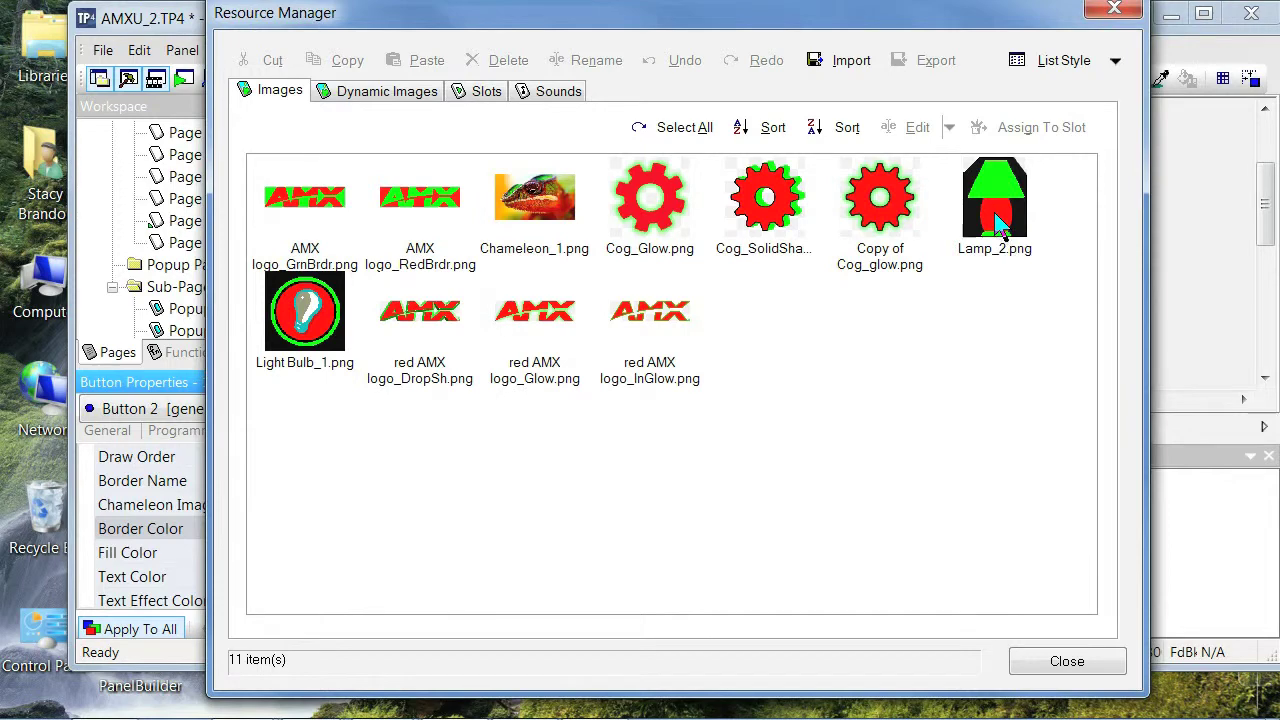
click(1000, 225)
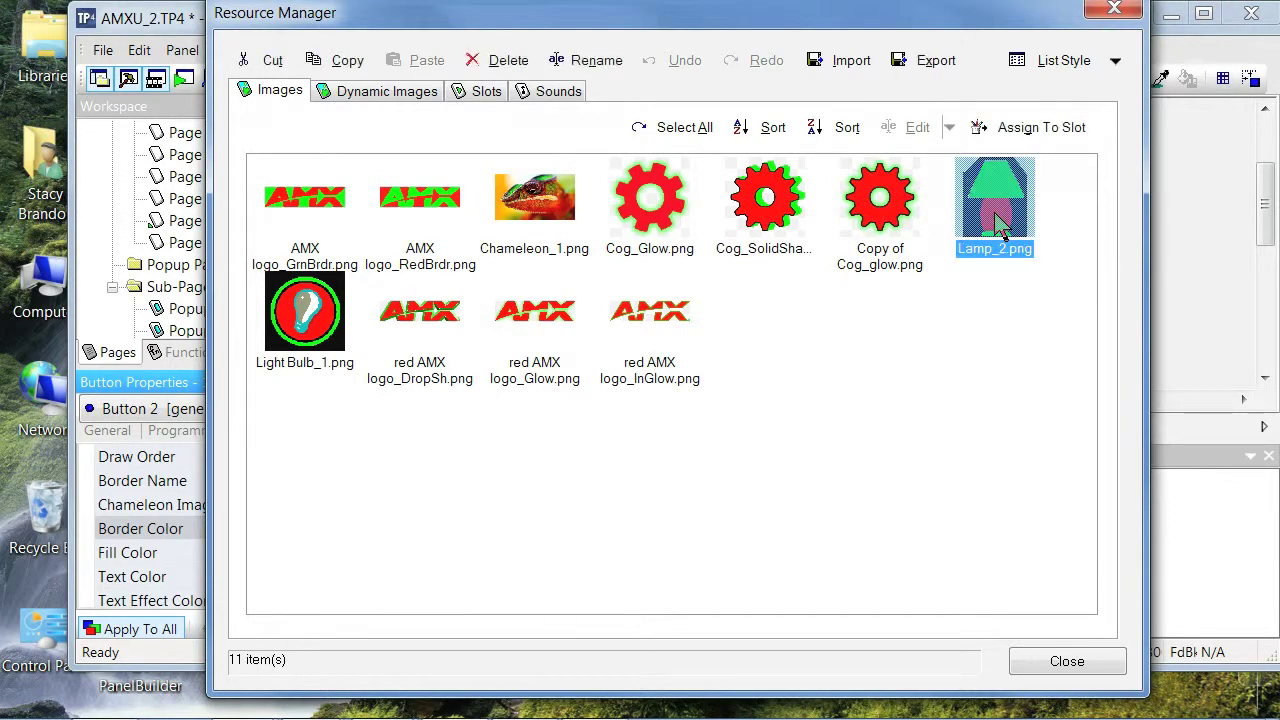
click(1114, 10)
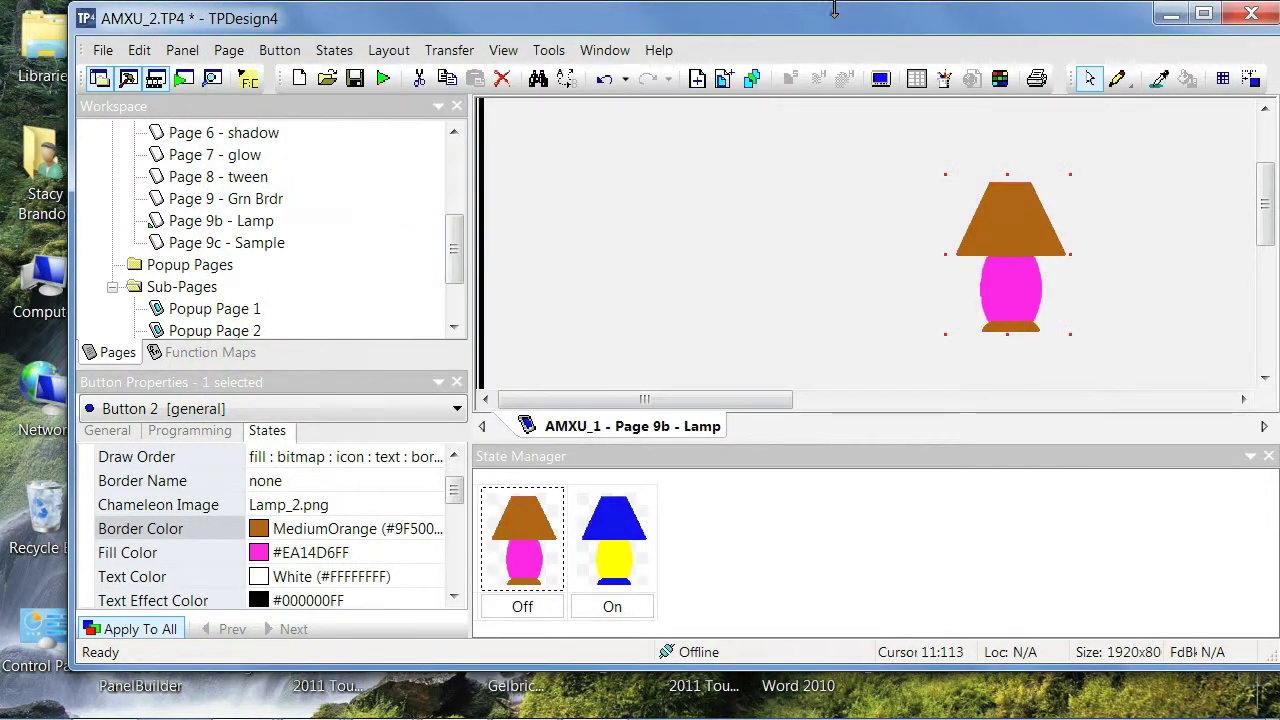
- Open Button Preview and push the lamp repeatedly, toggling between its Off and On colours
click(184, 80)
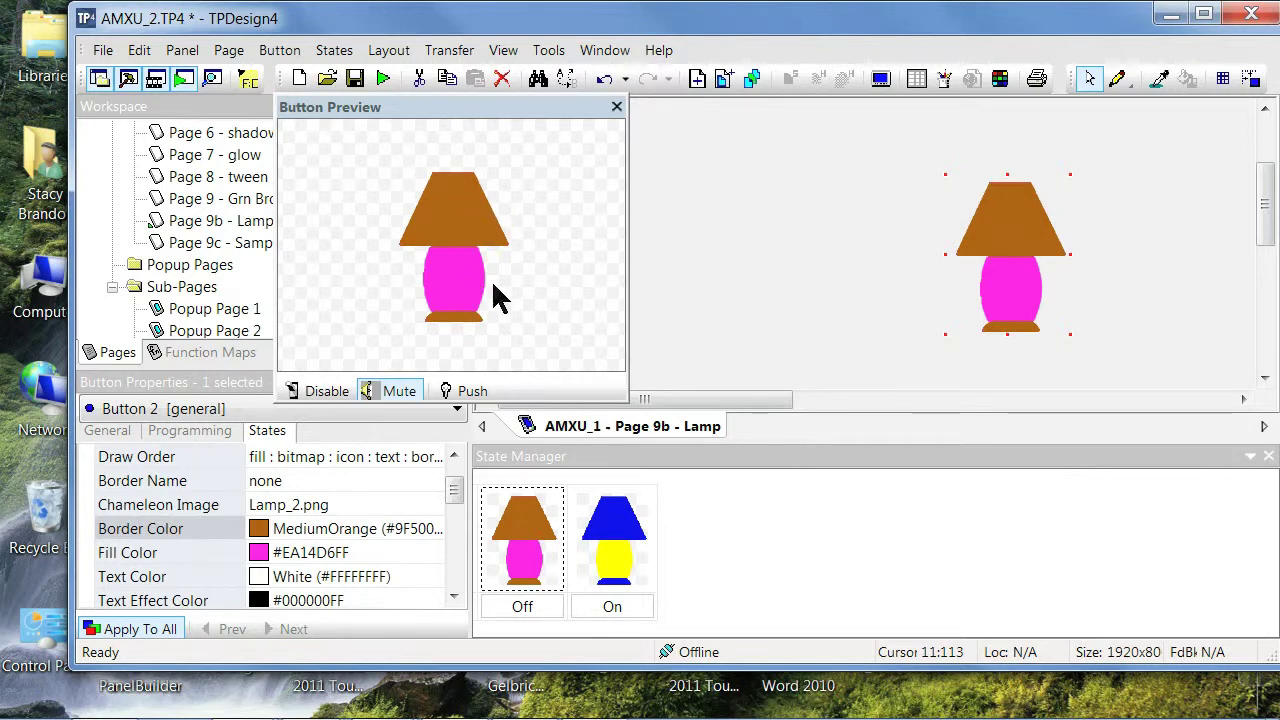
click(472, 392)
click(472, 392)
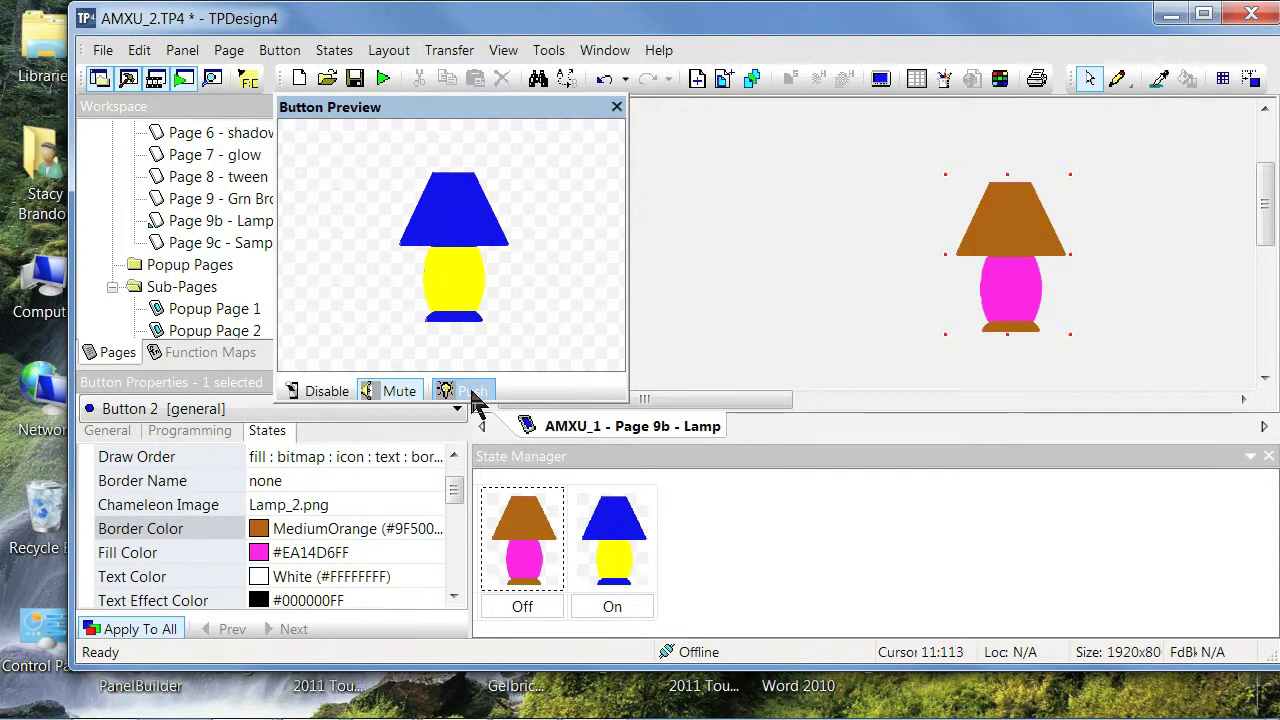
click(473, 394)
click(473, 394)
click(474, 397)
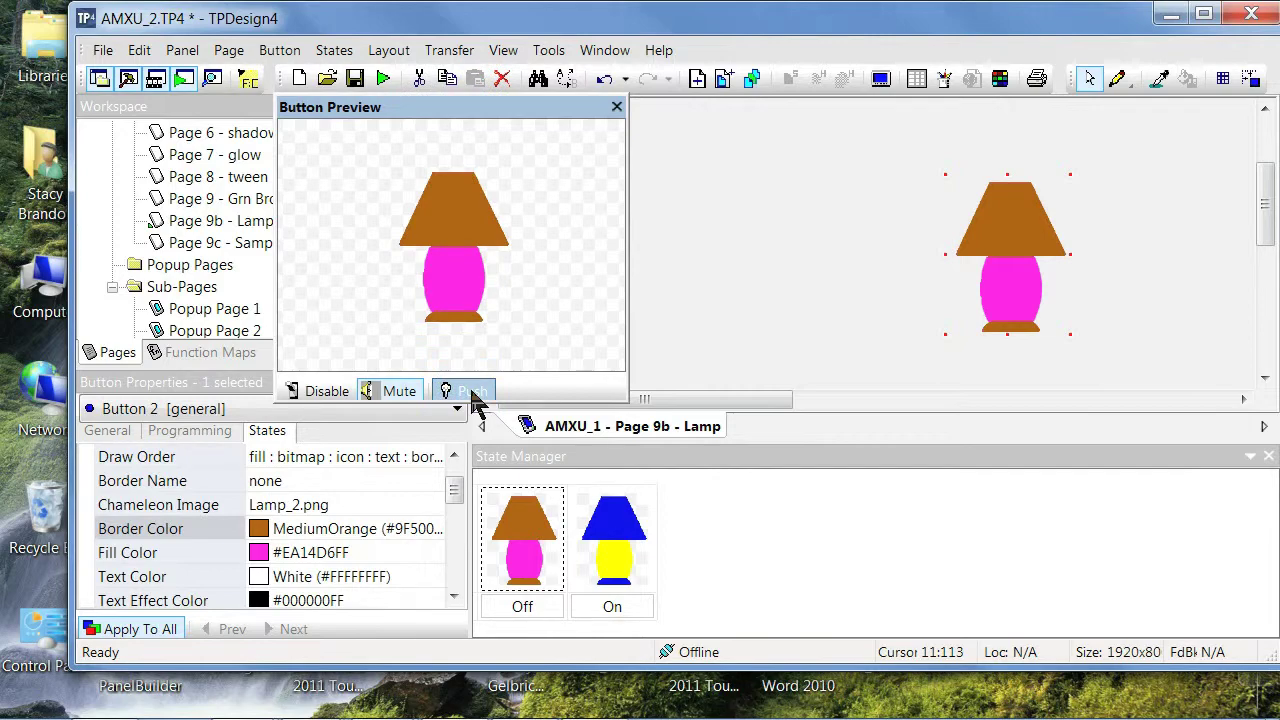
click(474, 395)
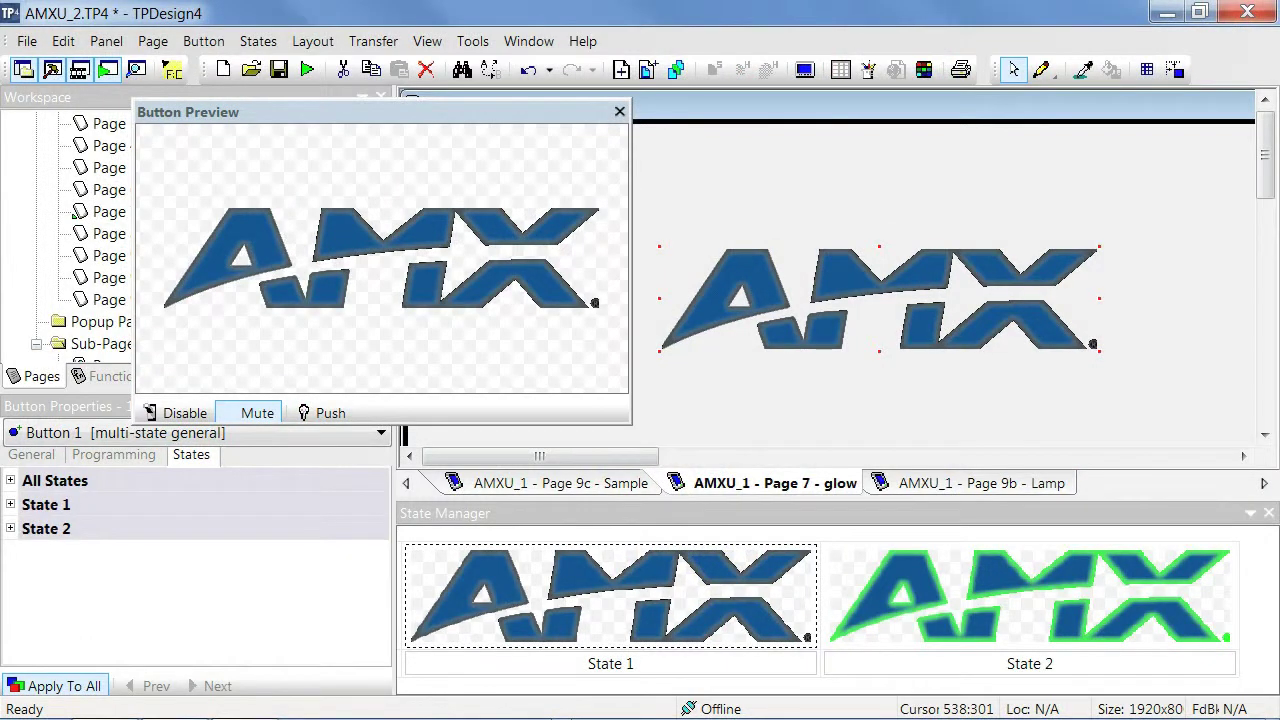
- Toggle the AMX logo button between its plain blue State 1 and green-glow State 2
click(323, 418)
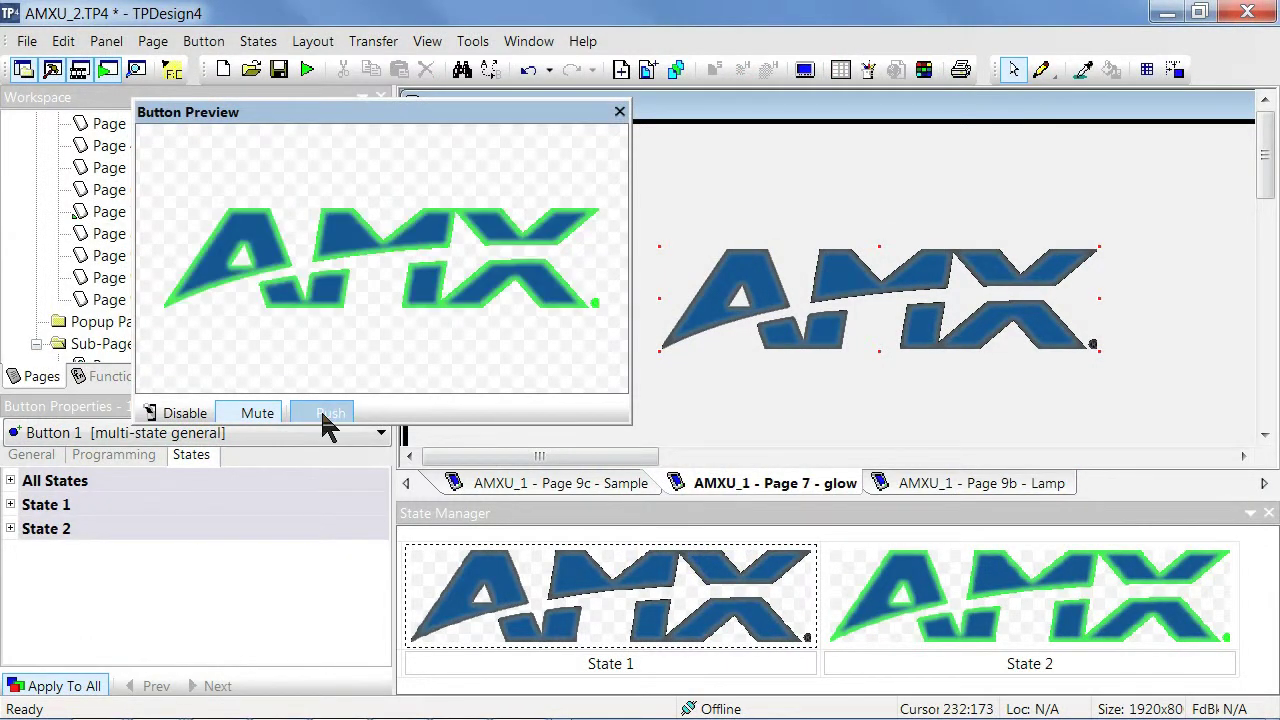
click(323, 418)
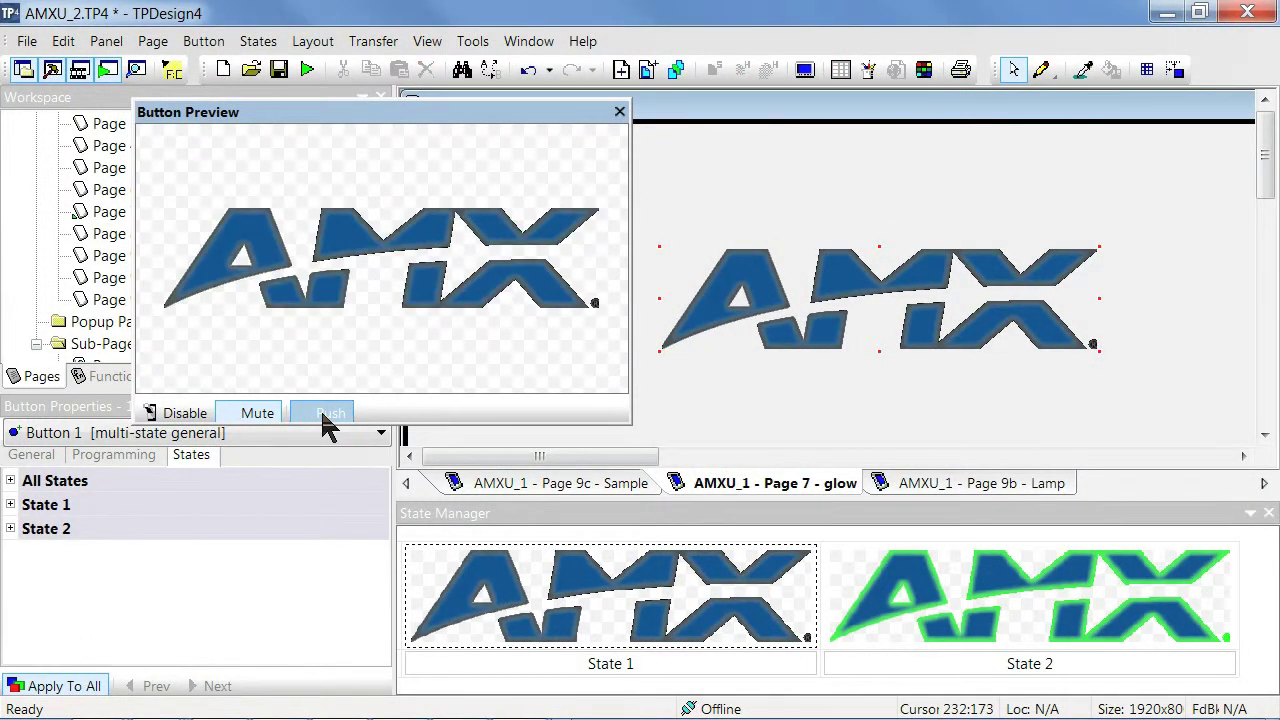
click(323, 418)
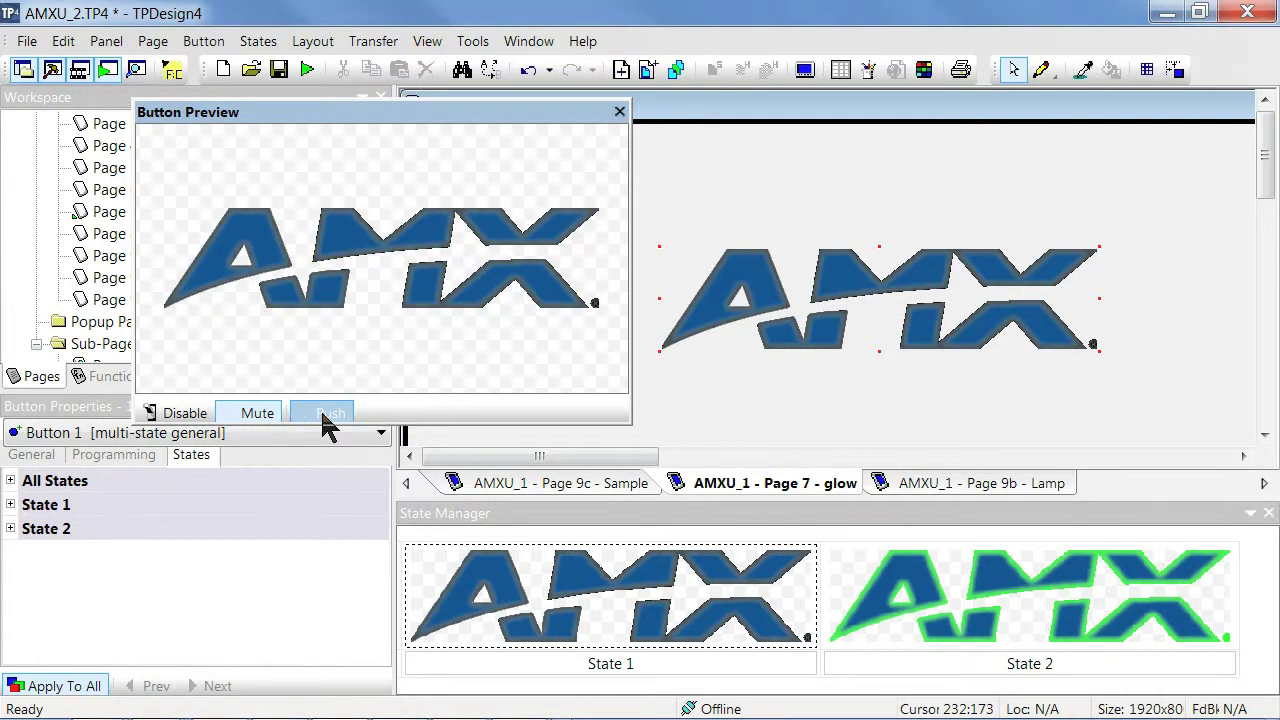